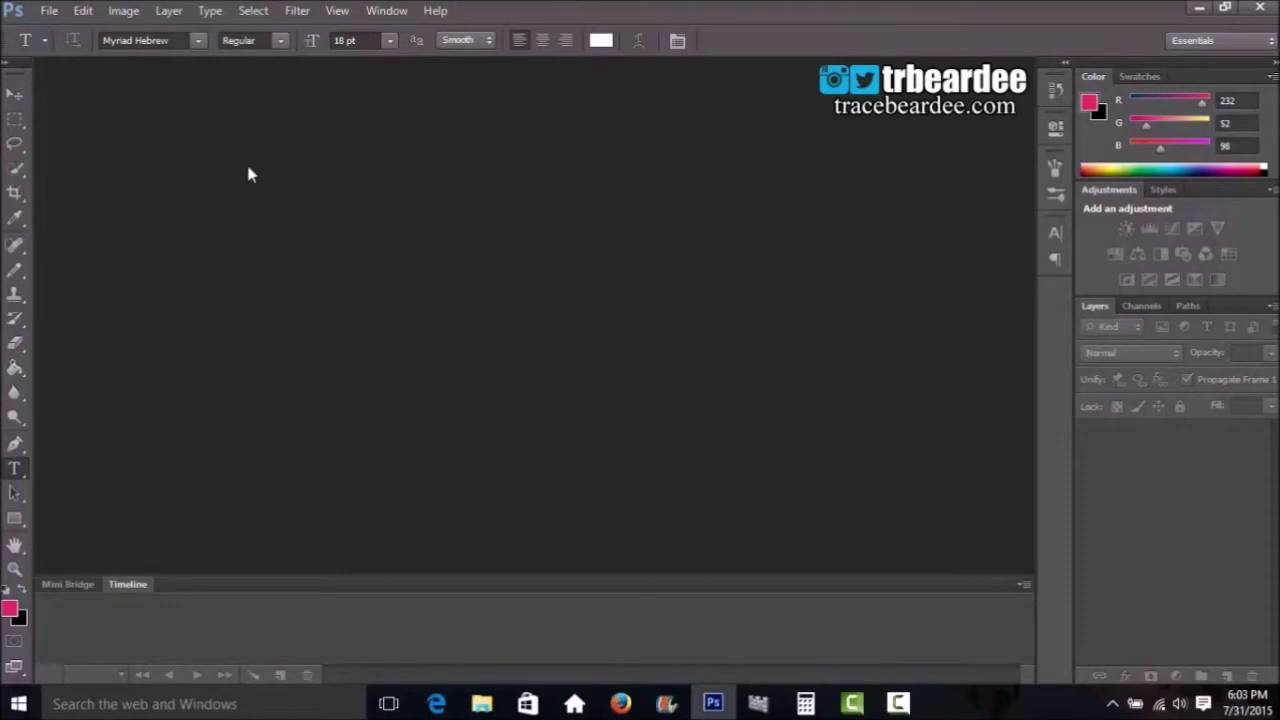
# Open the vlc-record-2015 video from the Videos folder for import as video frames to layers.
pyautogui.click(53, 12)
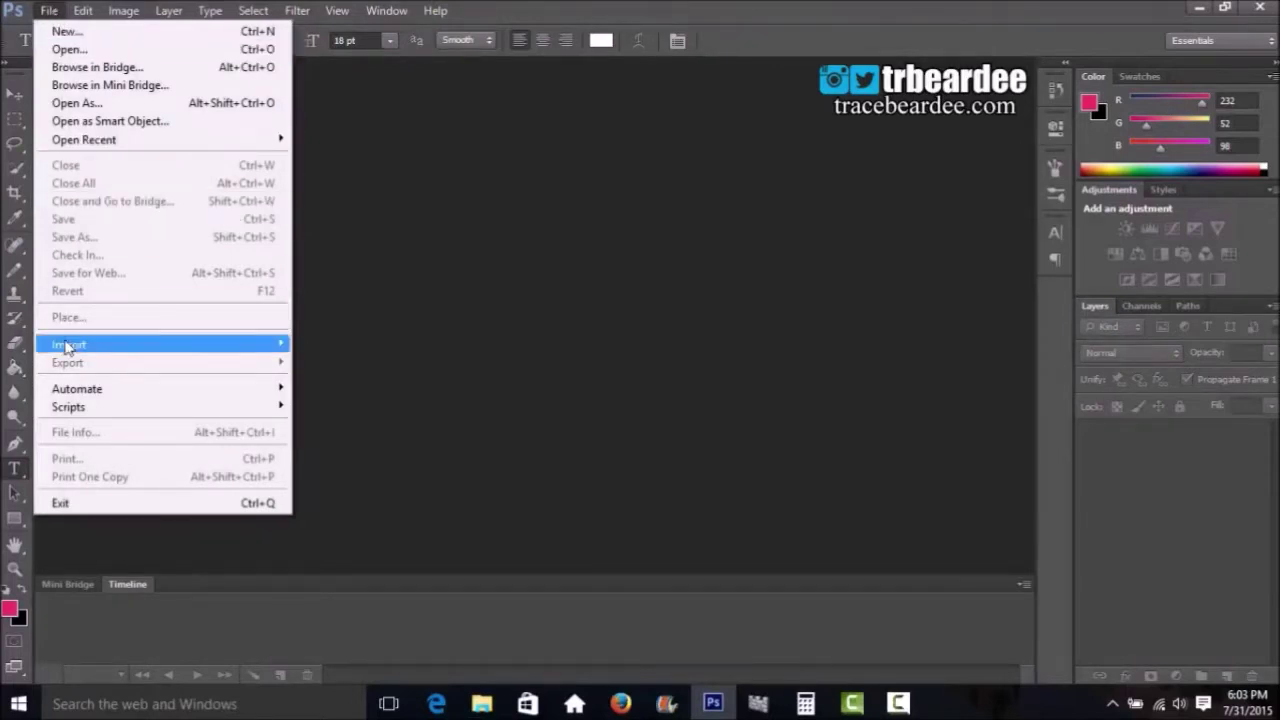
pyautogui.moveTo(75, 345)
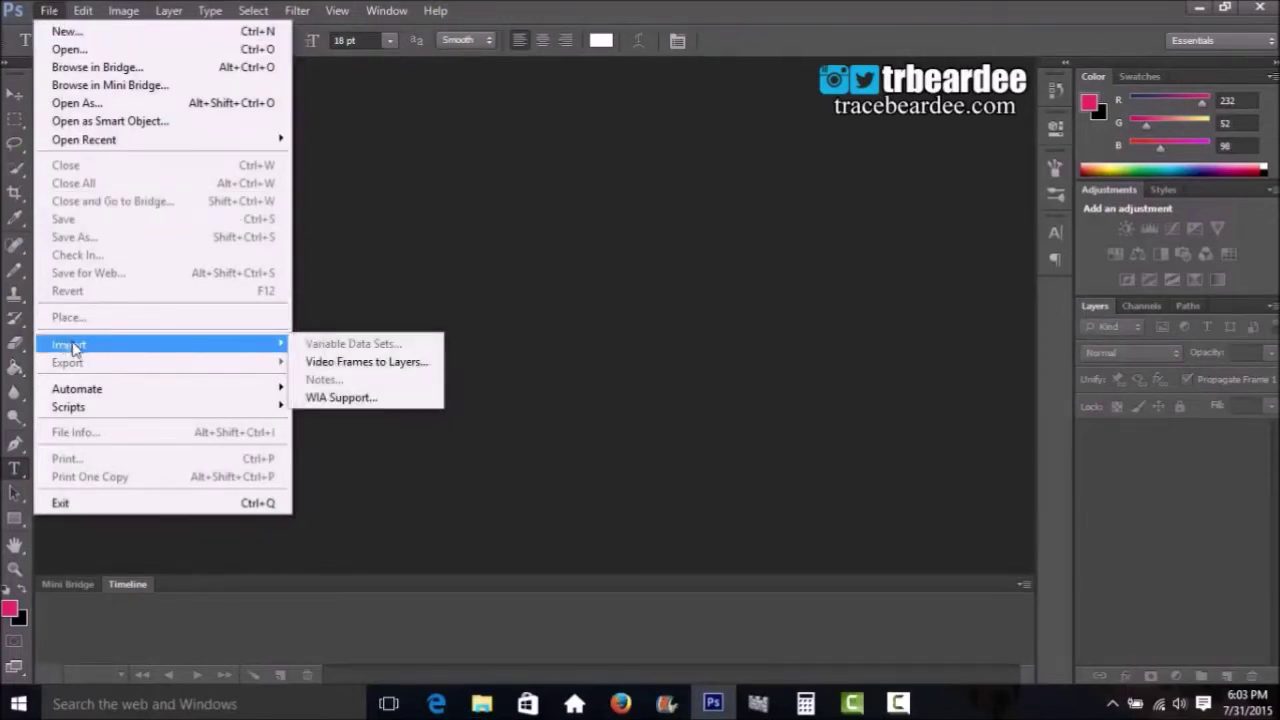
pyautogui.click(308, 364)
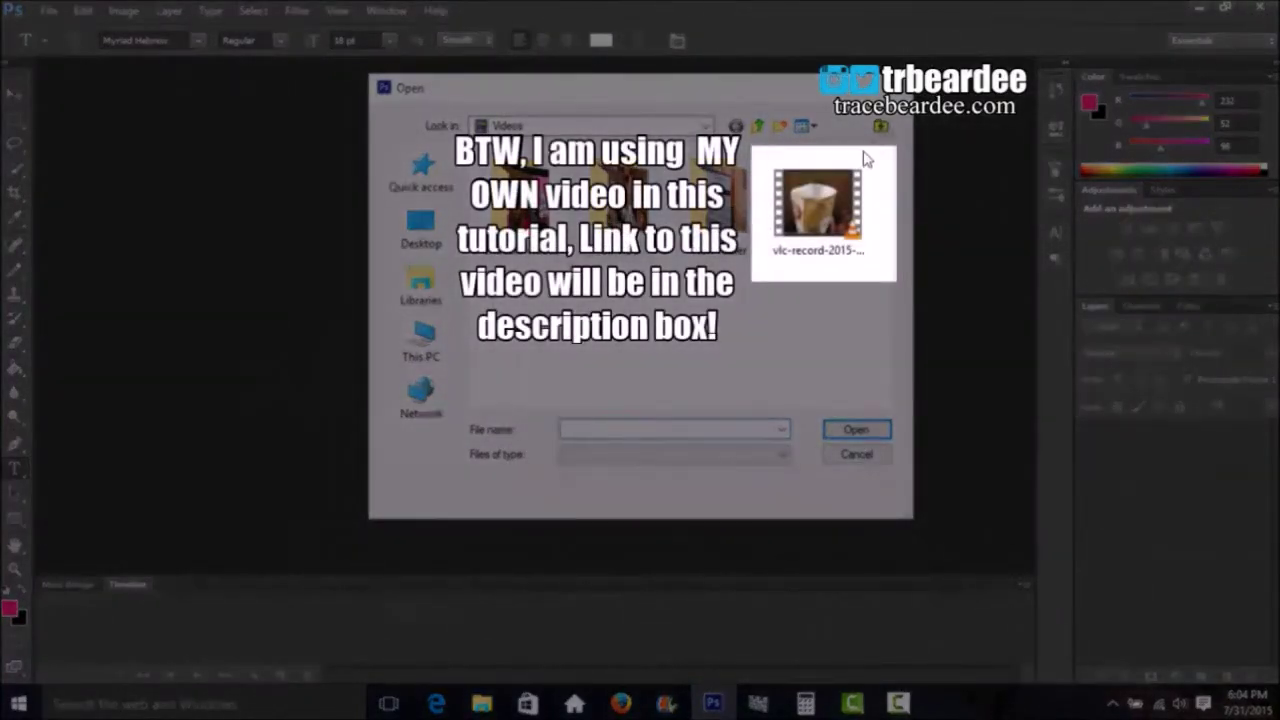
pyautogui.click(845, 203)
pyautogui.click(850, 428)
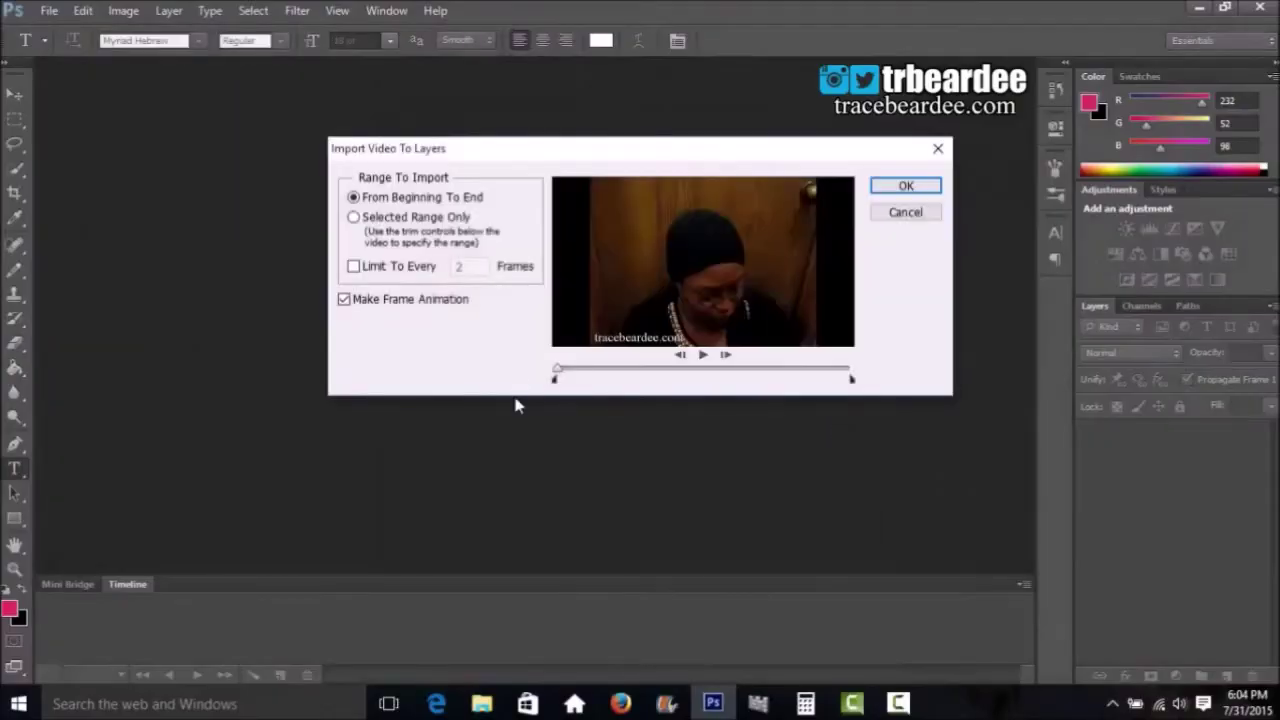
# Restrict the video import to a selected range and limit it to every 6 frames.
pyautogui.click(354, 220)
pyautogui.click(354, 267)
pyautogui.doubleClick(461, 268)
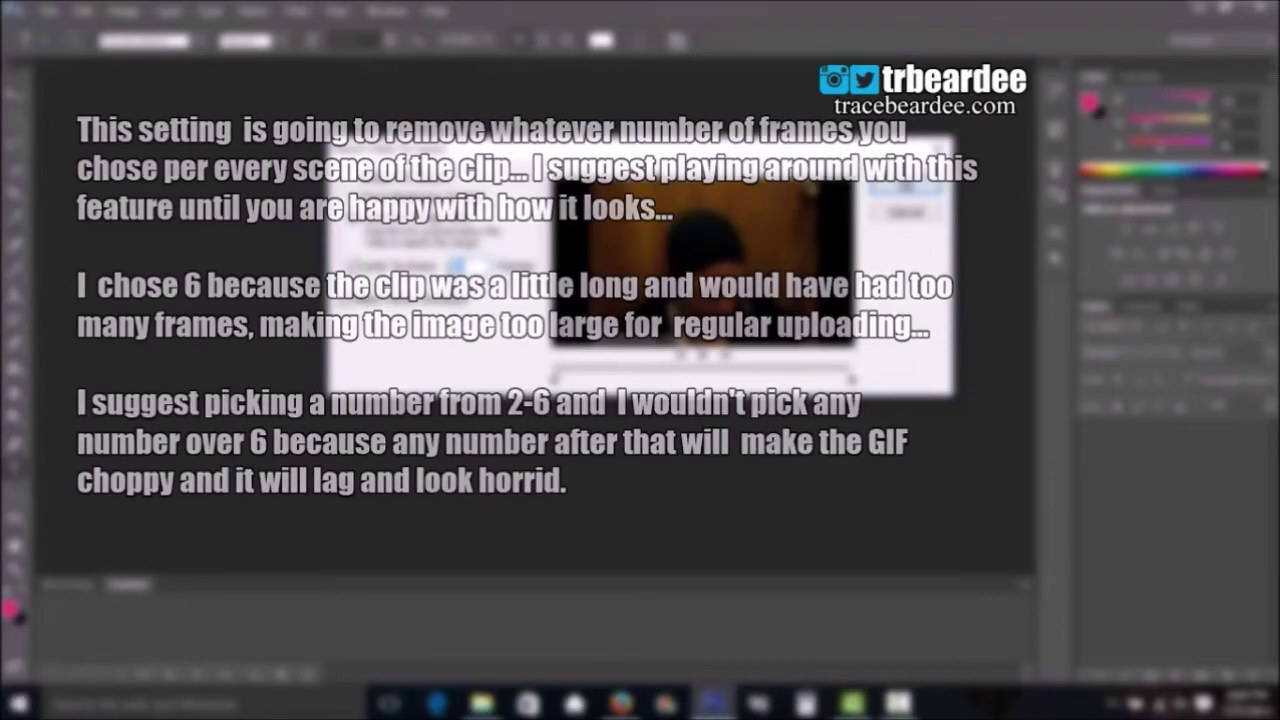
pyautogui.write('6')
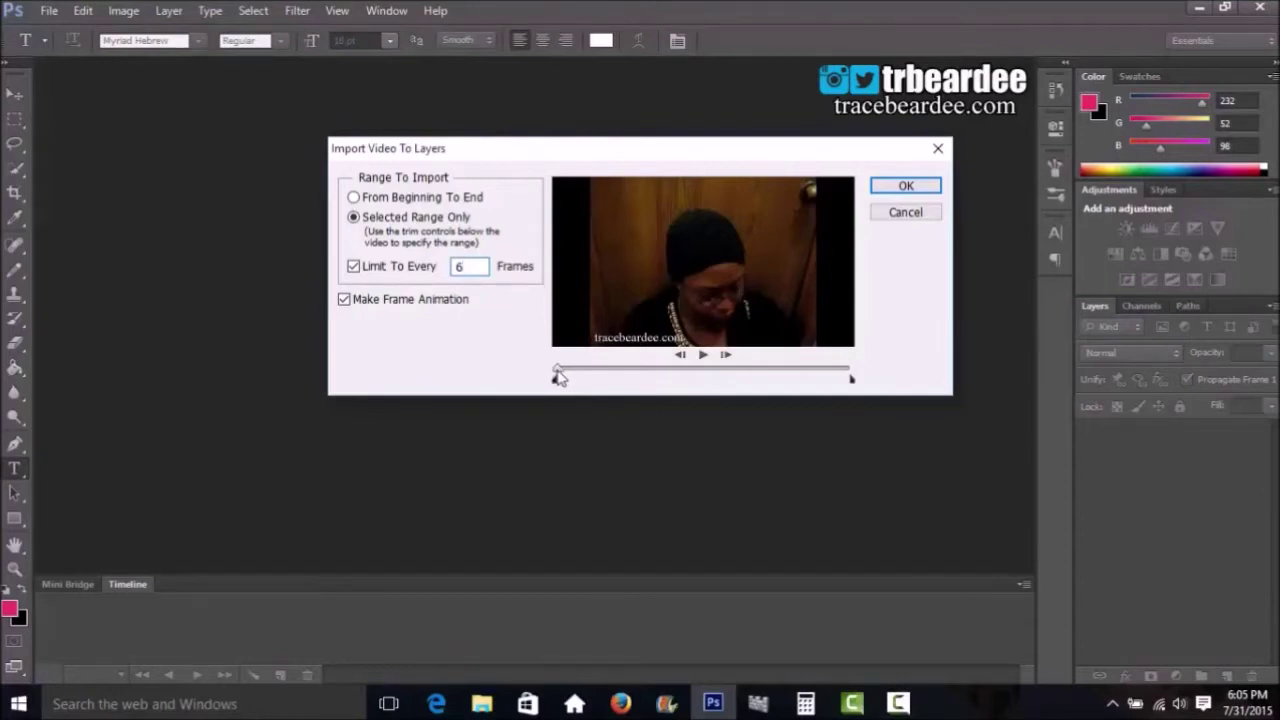
# Trim the import range to the middle part of the clip, preview it, and import the frames as layers.
pyautogui.moveTo(558, 377); pyautogui.dragTo(589, 377)
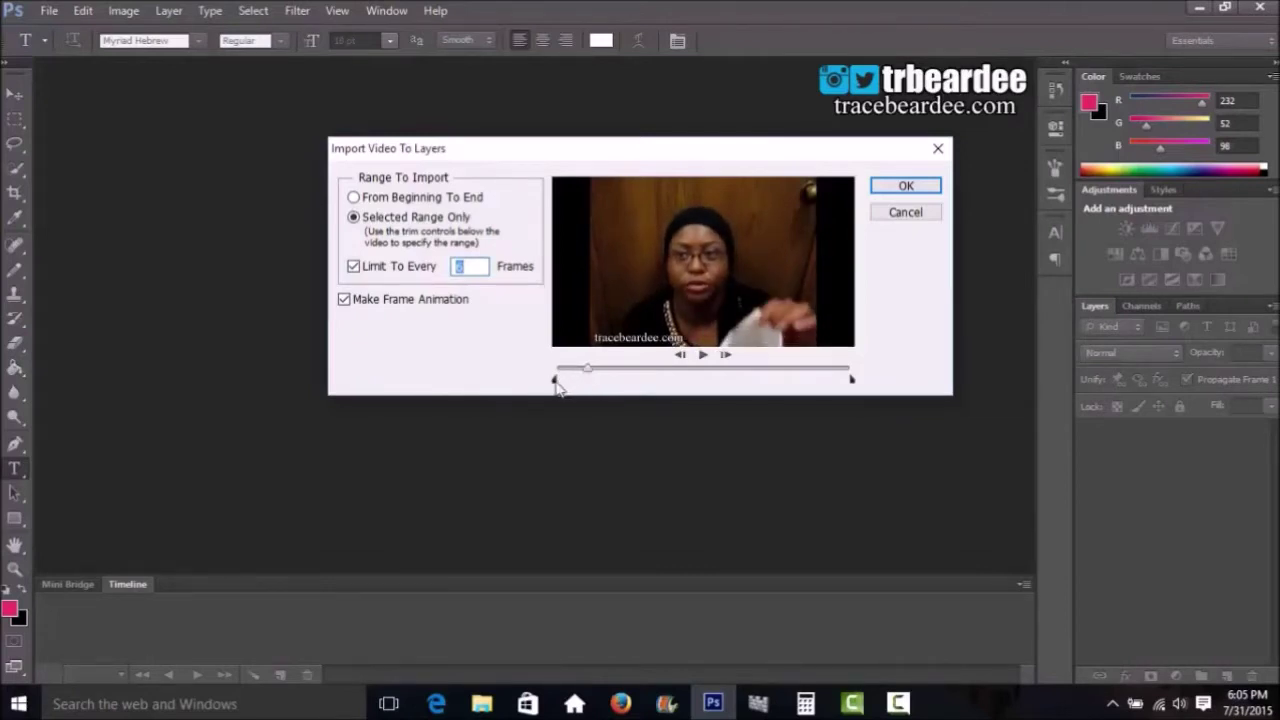
pyautogui.moveTo(556, 382); pyautogui.dragTo(587, 382)
pyautogui.moveTo(589, 371); pyautogui.dragTo(762, 378)
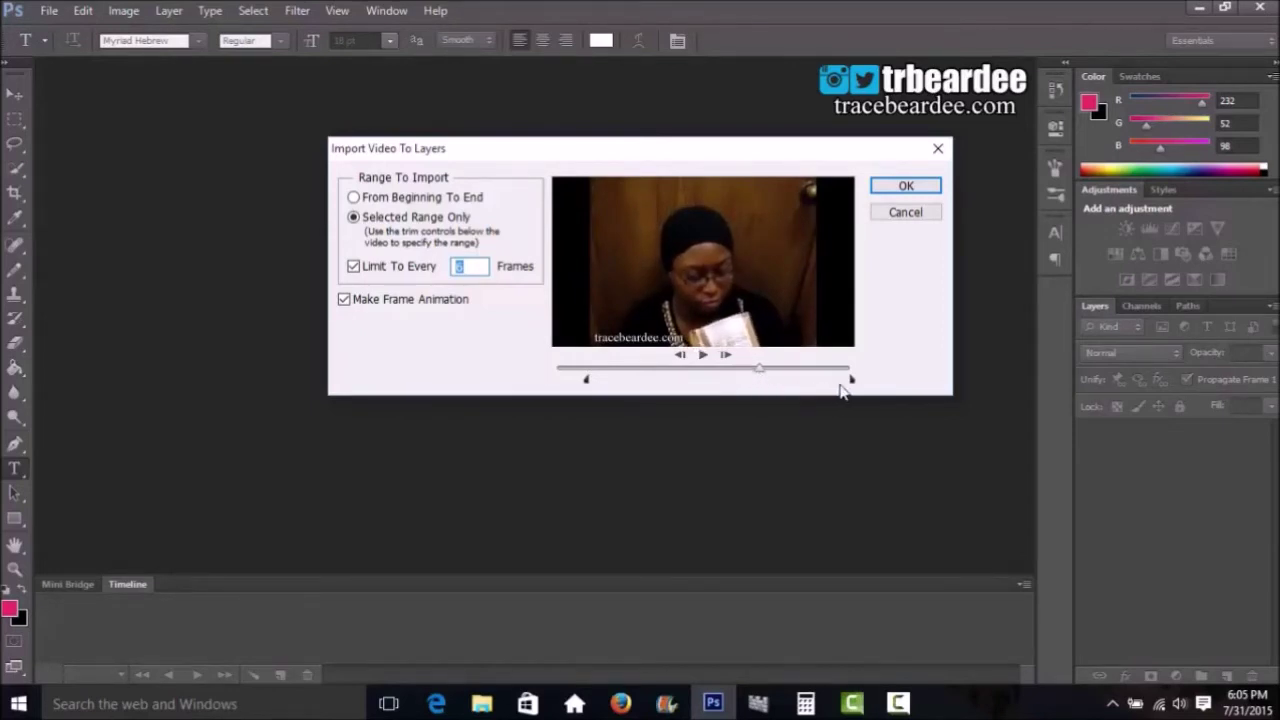
pyautogui.moveTo(849, 380); pyautogui.dragTo(762, 397)
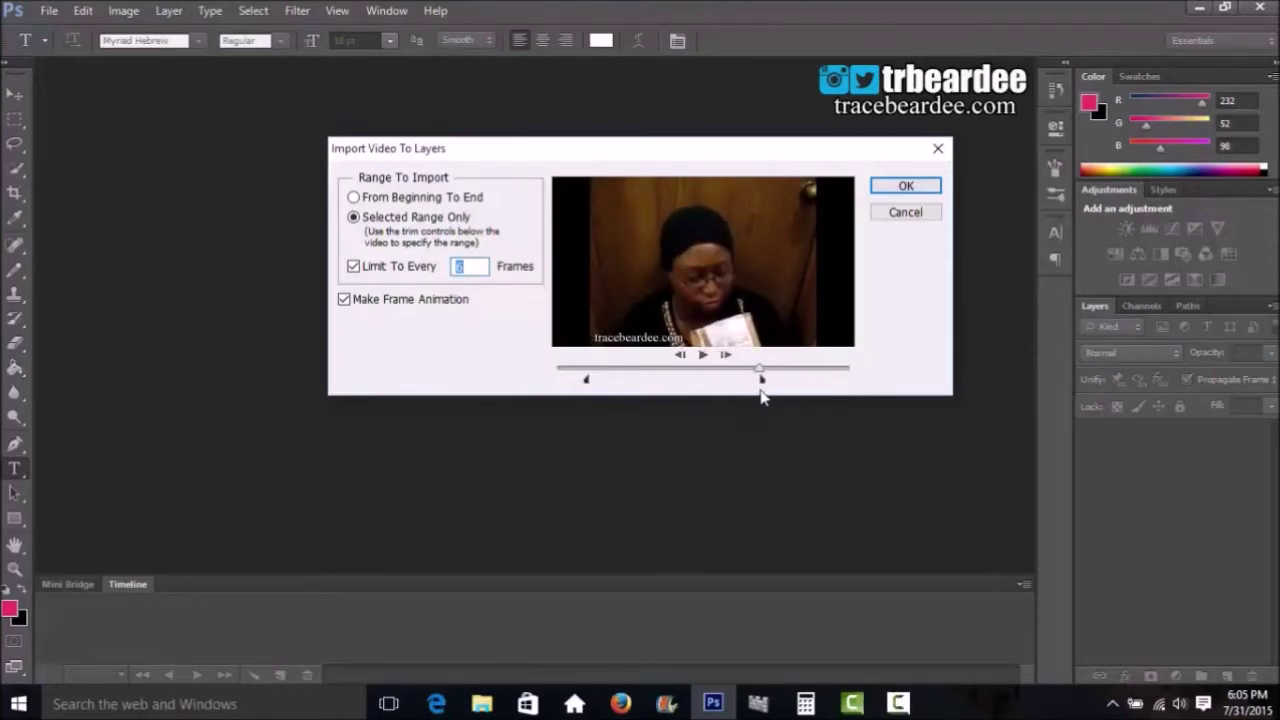
pyautogui.click(704, 356)
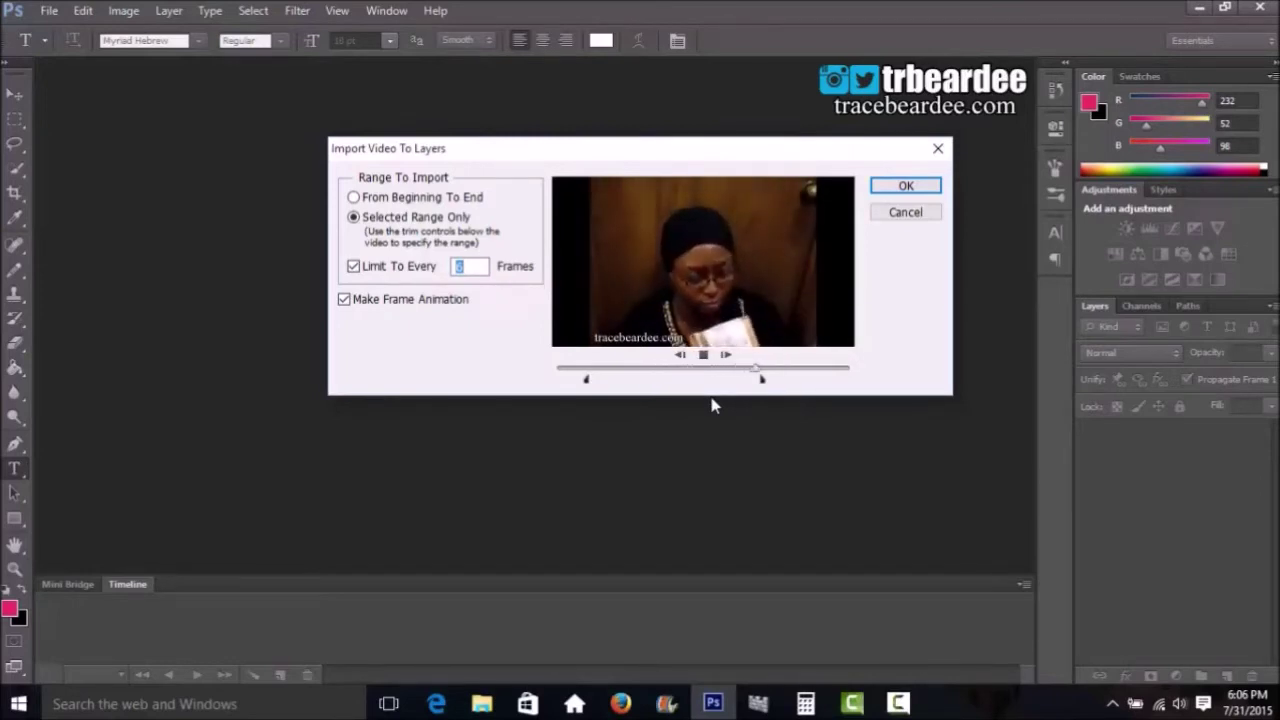
pyautogui.click(903, 187)
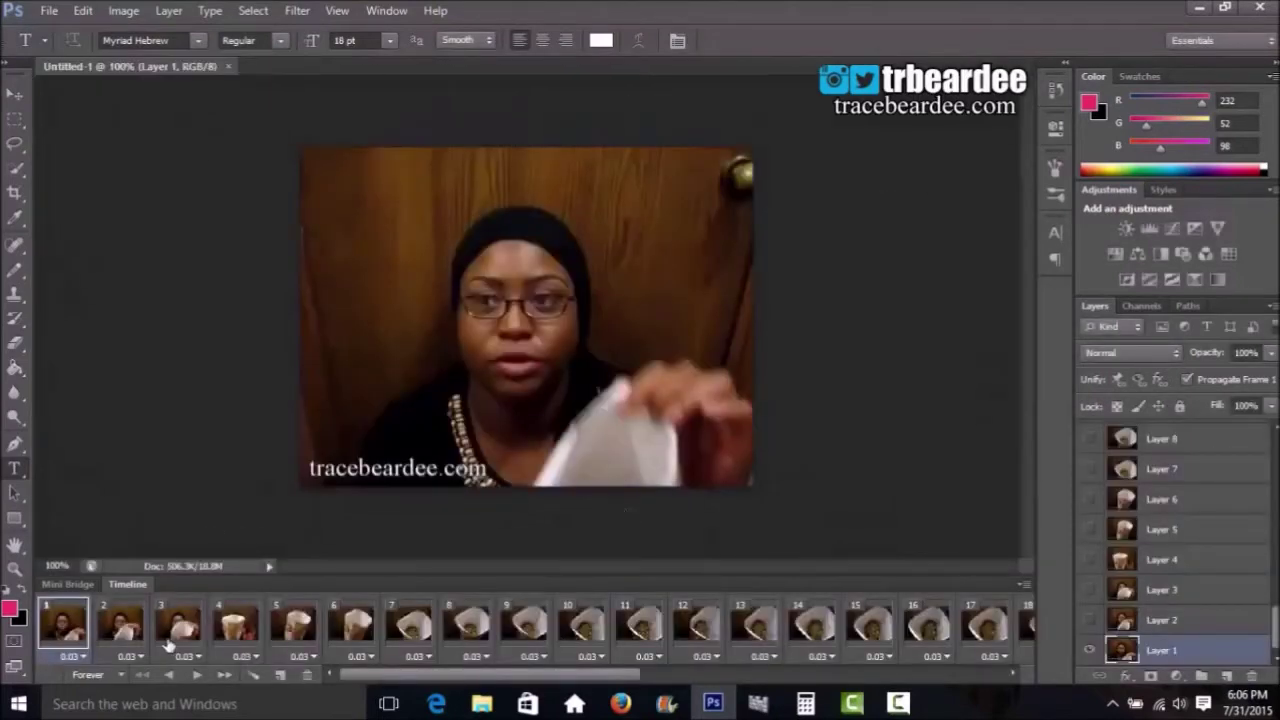
# Resize the image to a width of 200 pixels with proportions constrained.
pyautogui.moveTo(391, 673); pyautogui.dragTo(803, 648)
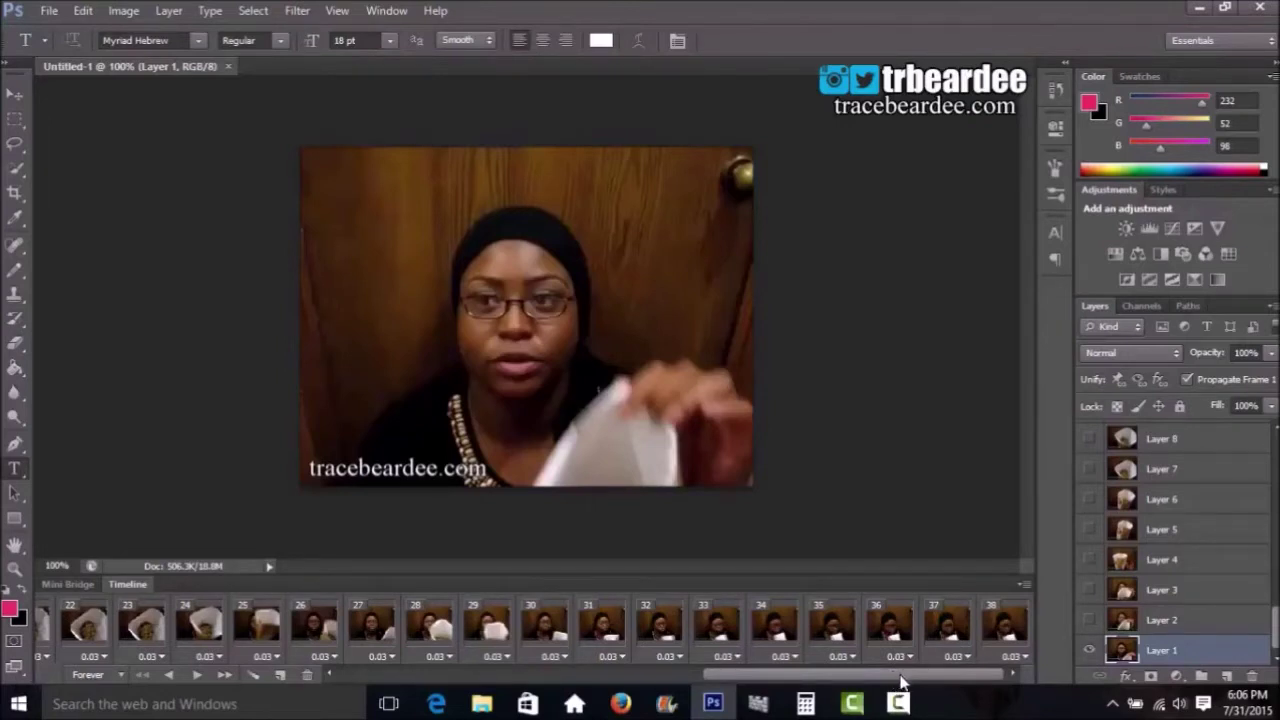
pyautogui.moveTo(896, 673); pyautogui.dragTo(526, 702)
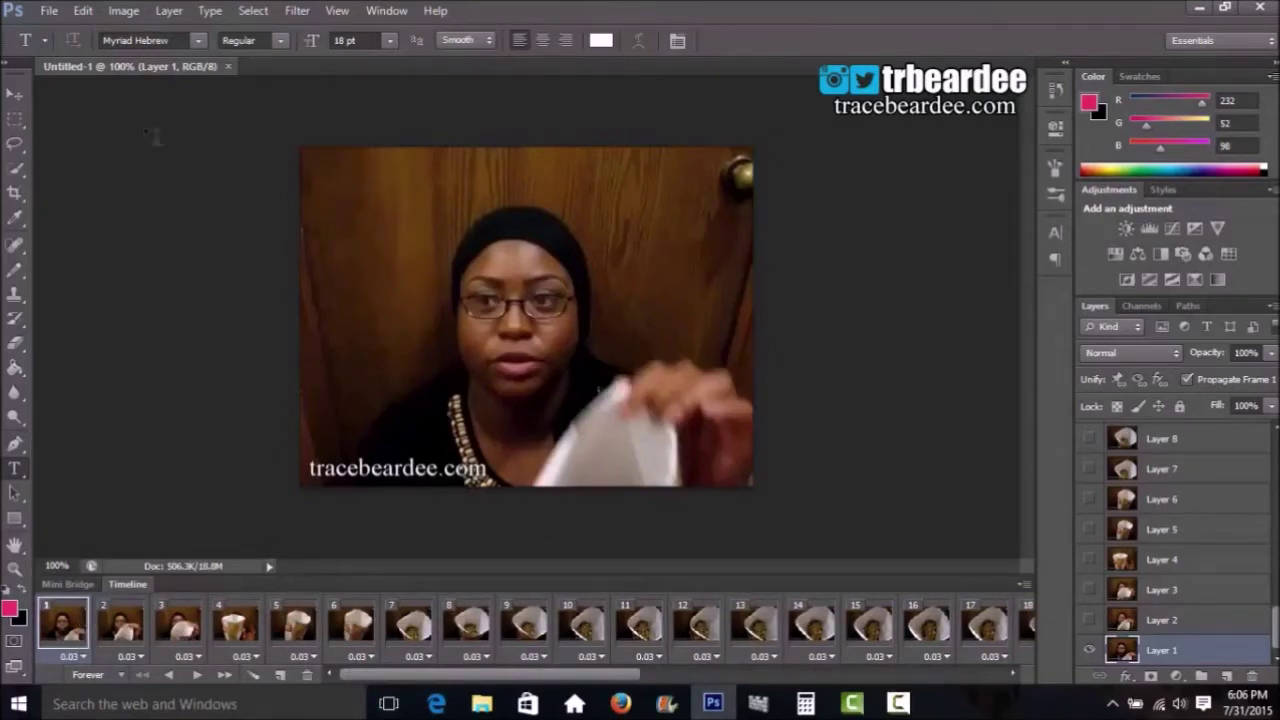
pyautogui.click(116, 12)
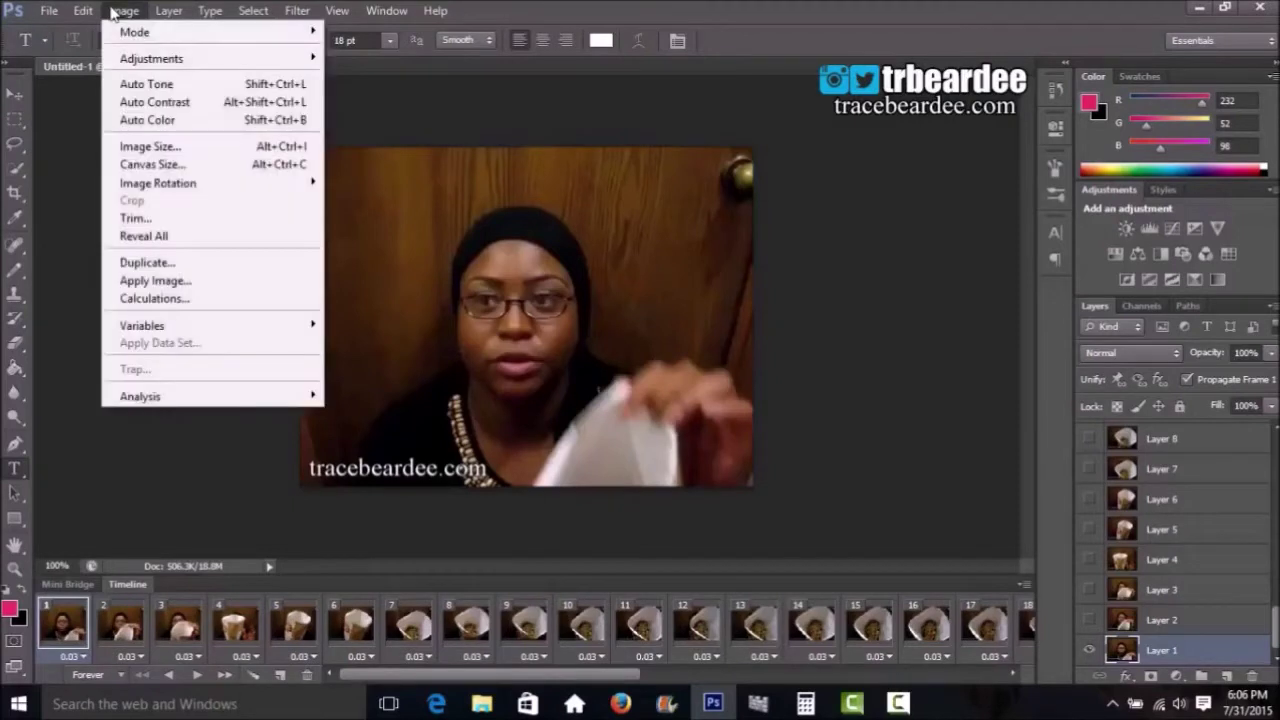
pyautogui.click(142, 150)
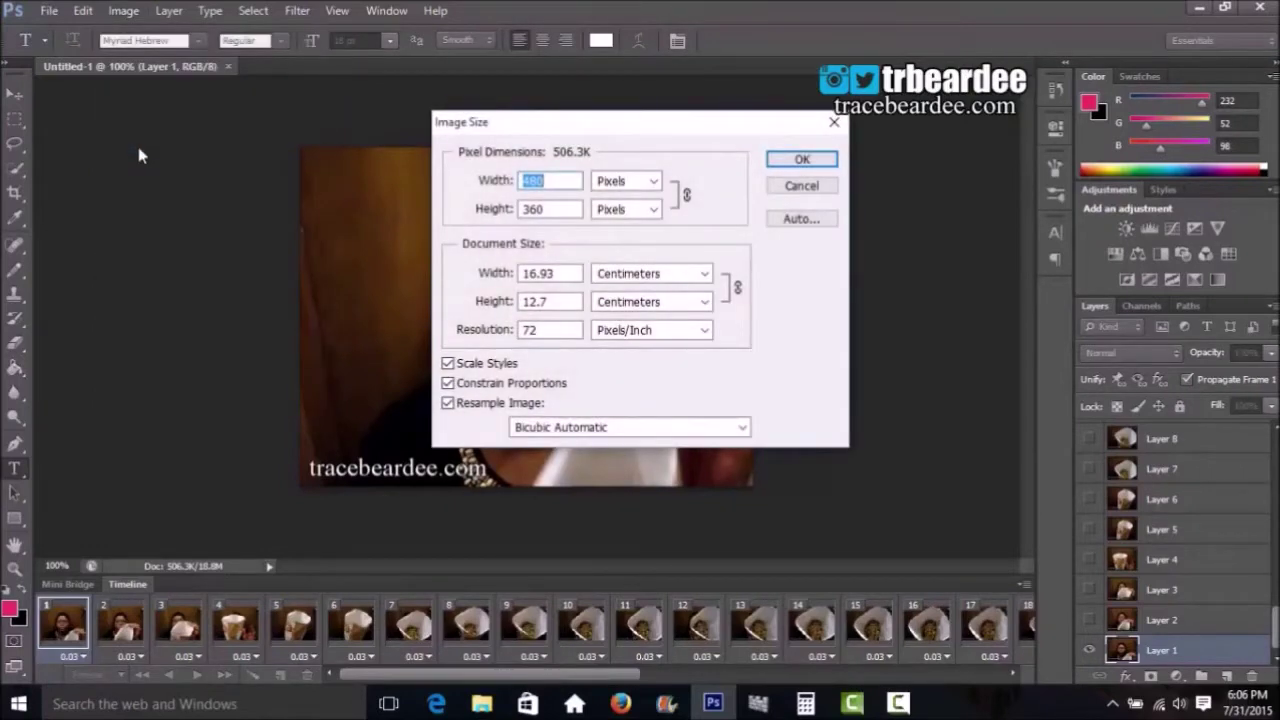
pyautogui.write('200')
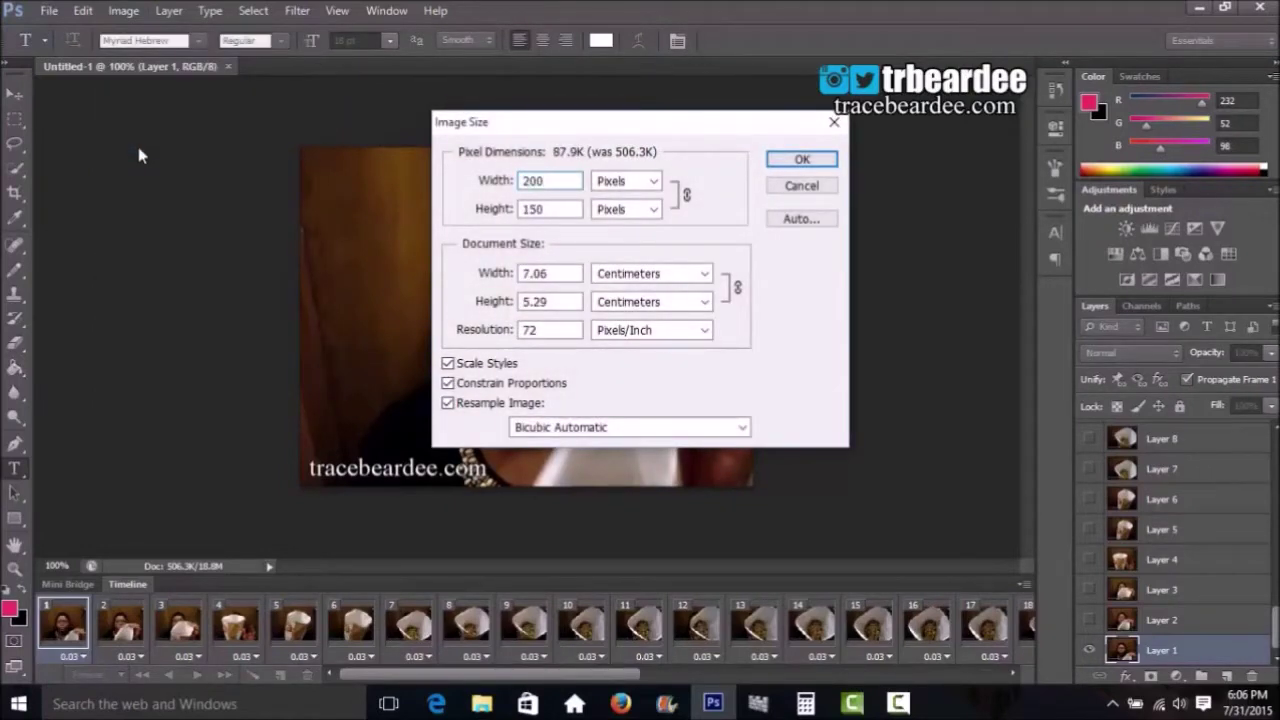
pyautogui.press('Return')
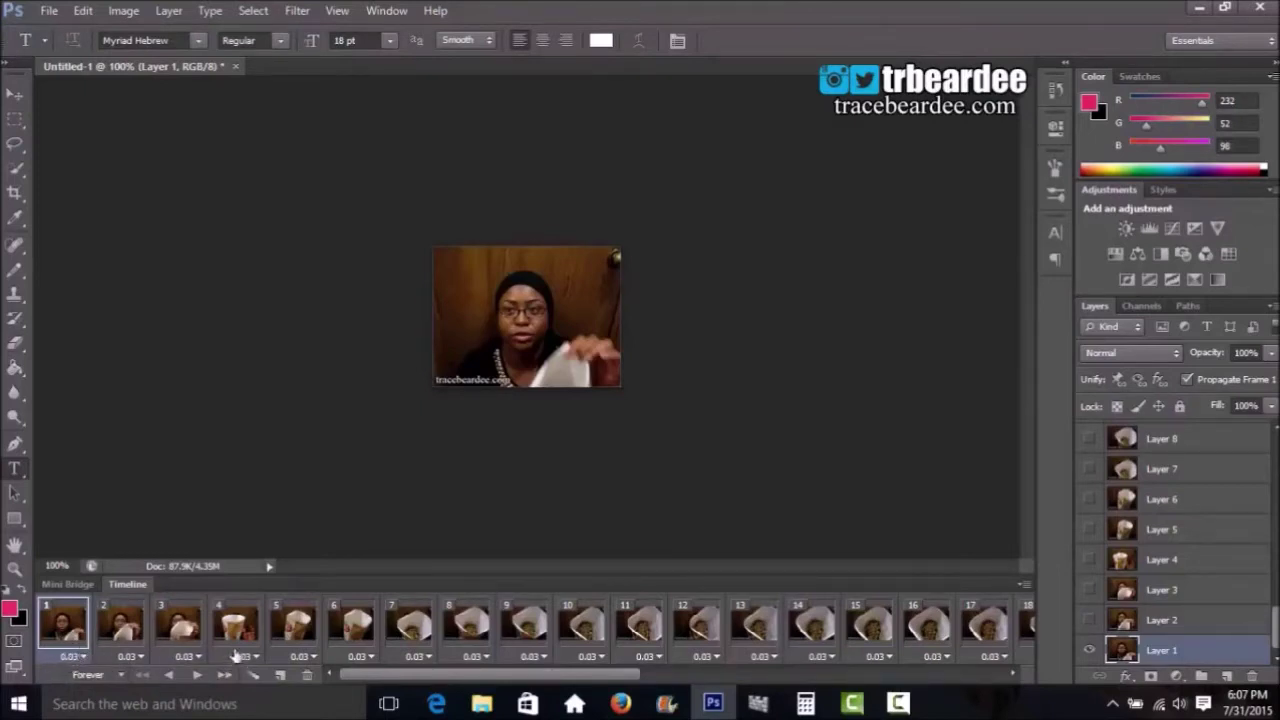
# Check the first frame's delay options, keep 0.03 seconds, and play the animation to judge its speed.
pyautogui.click(82, 656)
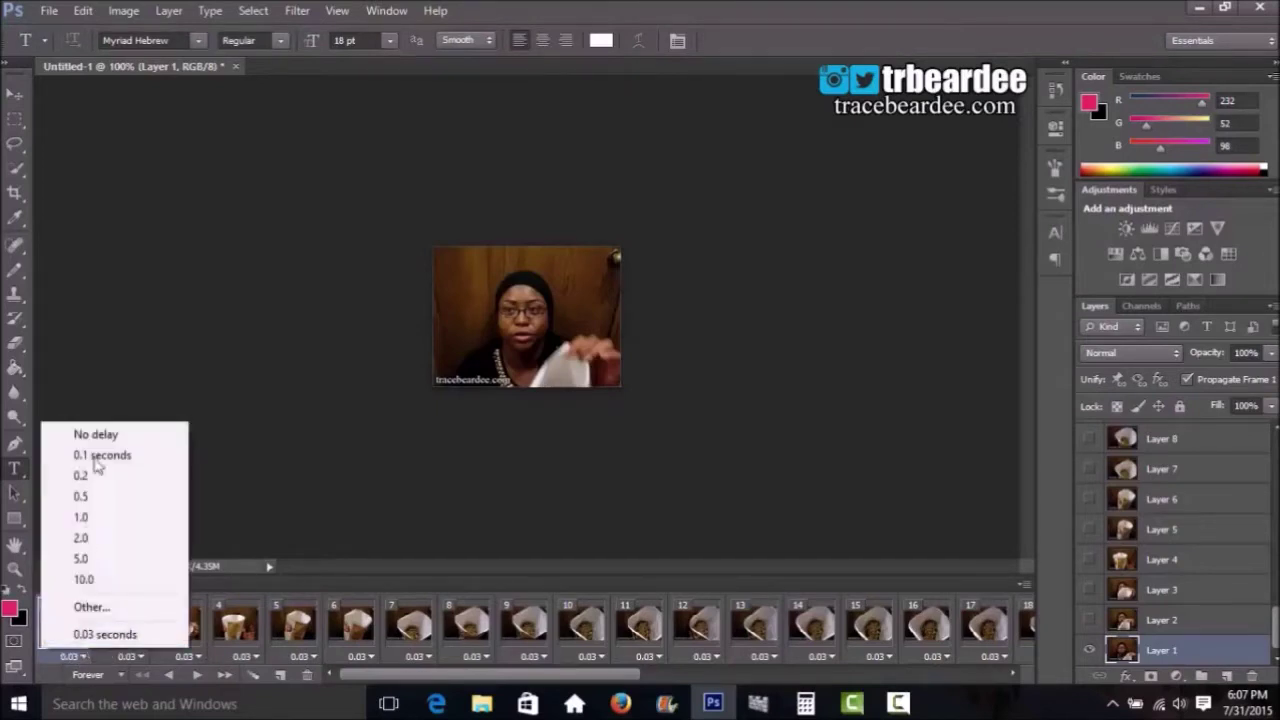
pyautogui.click(90, 634)
pyautogui.press('space')
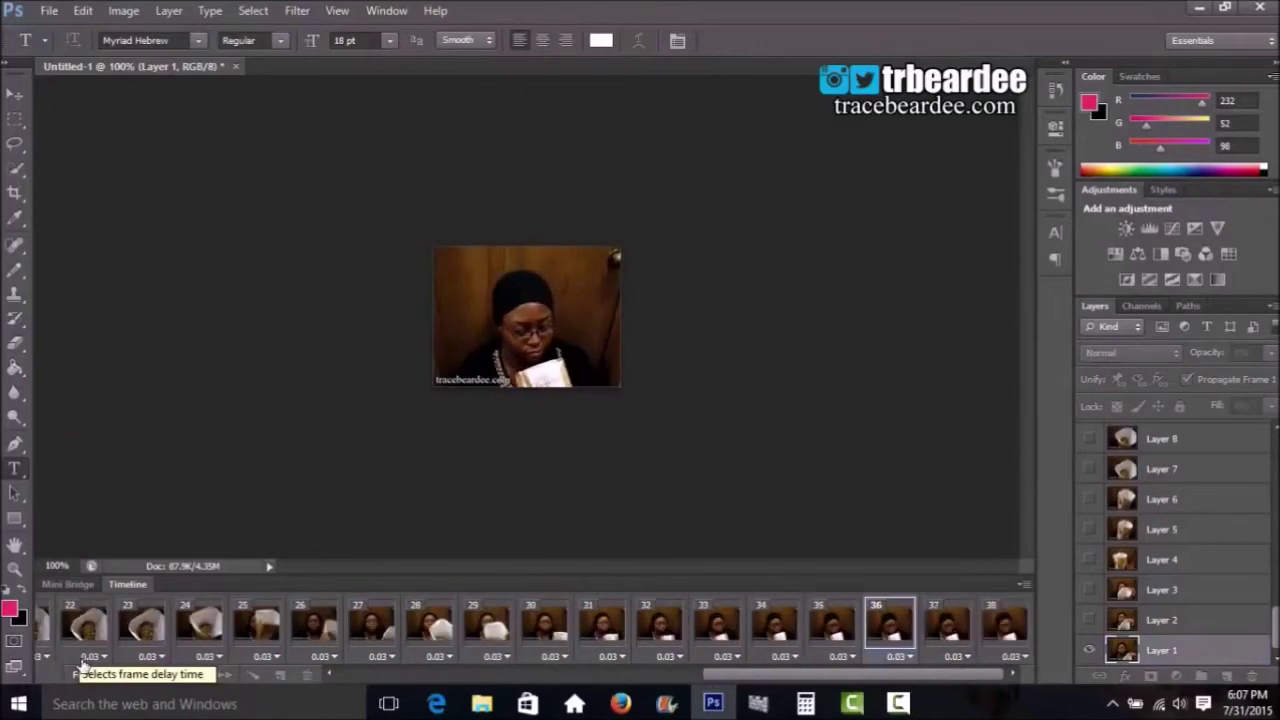
# Select all animation frames from first to last and set their delay to 0.1 seconds.
pyautogui.click(72, 630)
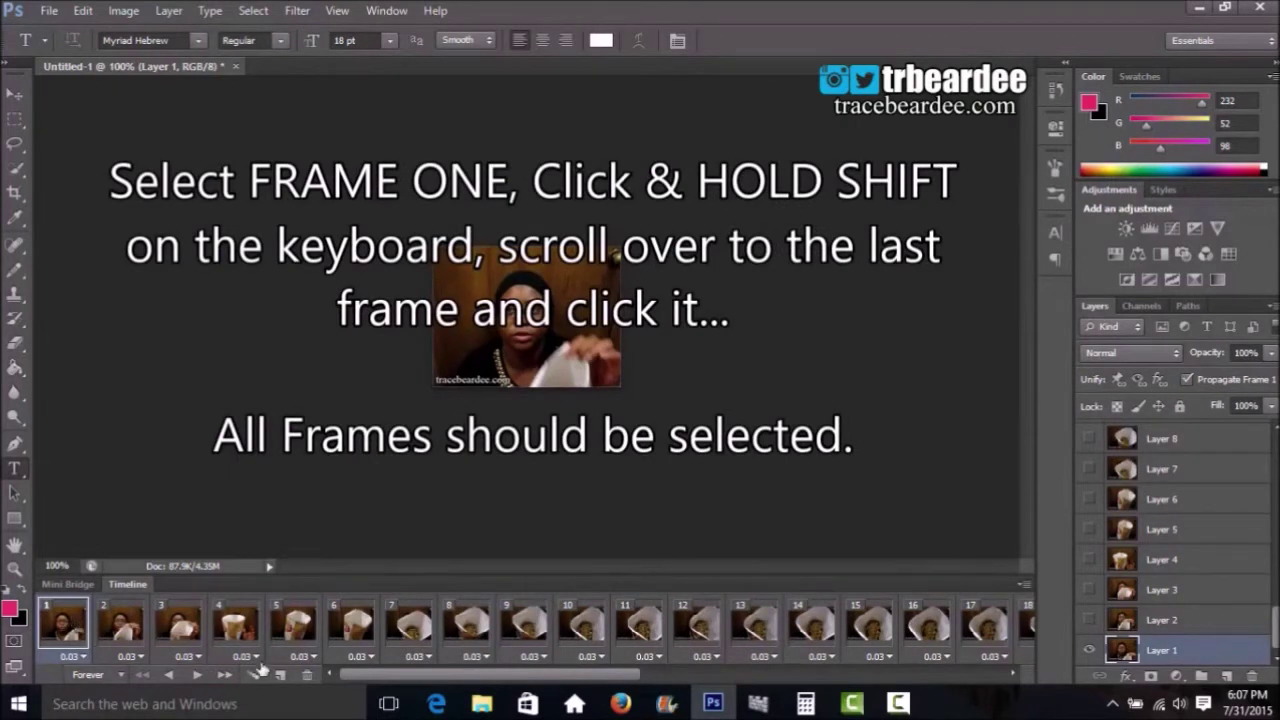
pyautogui.moveTo(407, 678); pyautogui.dragTo(792, 677)
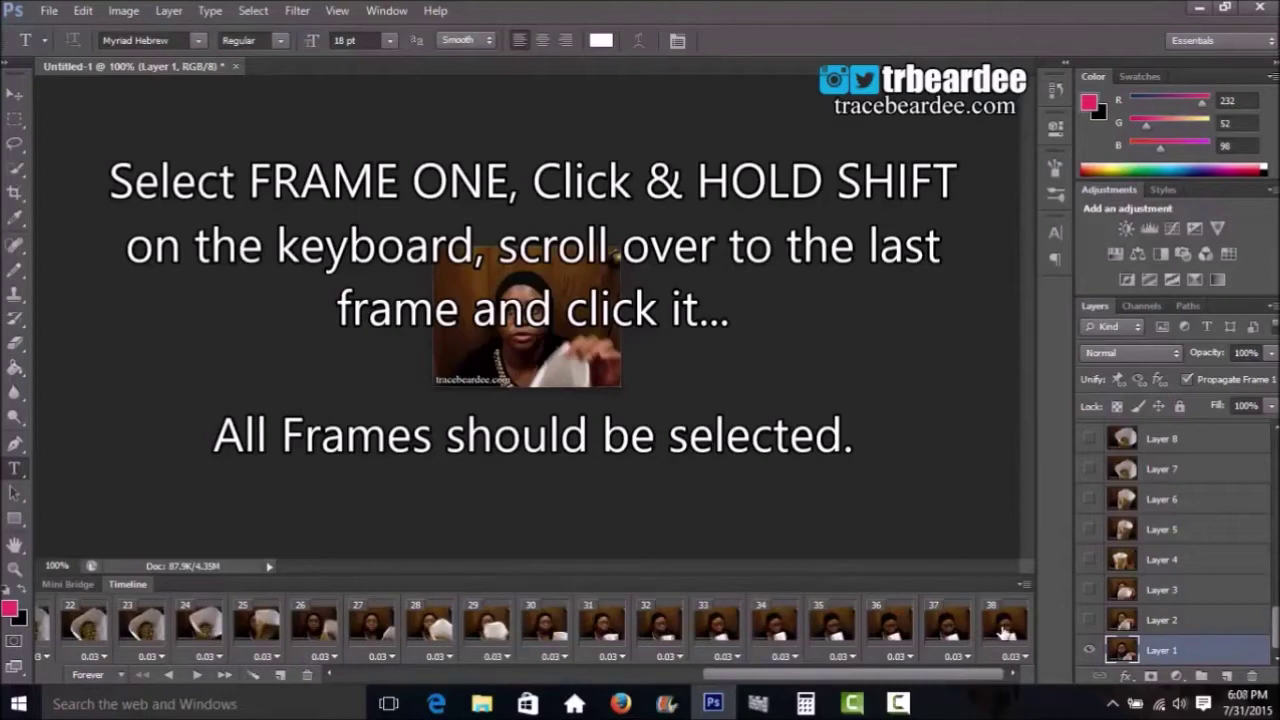
pyautogui.keyDown('shift'); pyautogui.click(1003, 632); pyautogui.keyUp('shift')
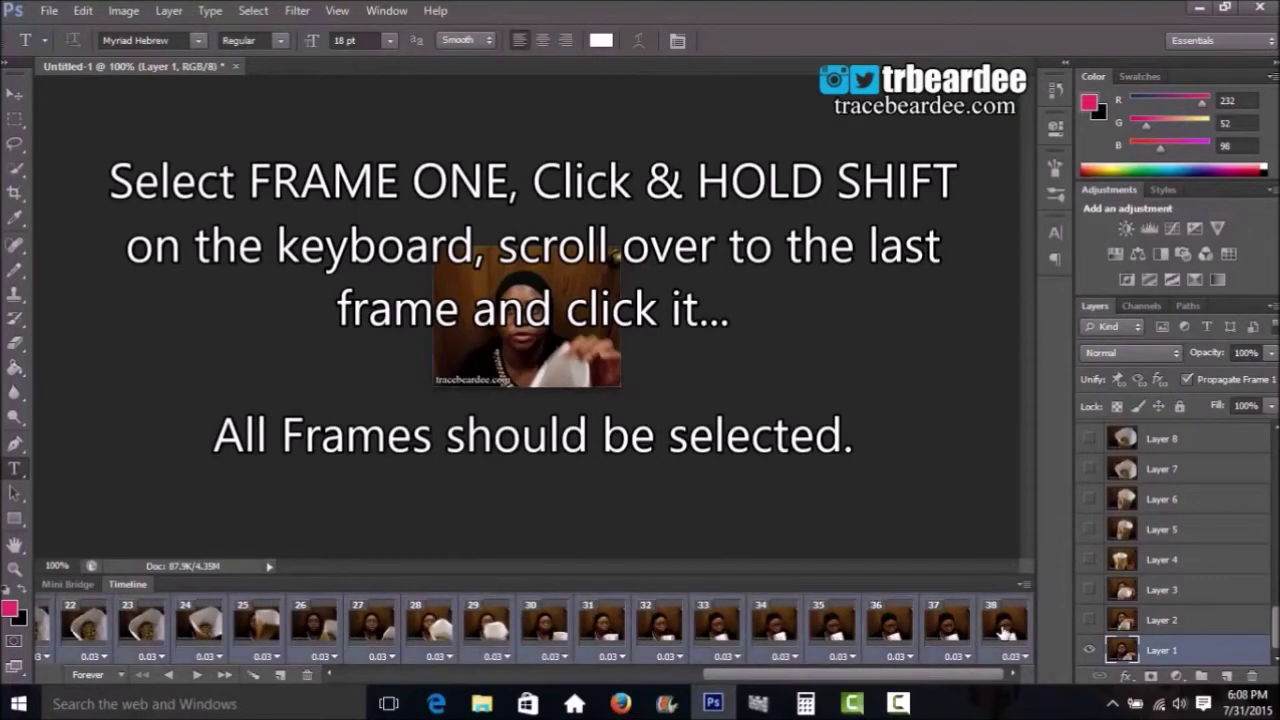
pyautogui.hscroll(-5, 927, 674)
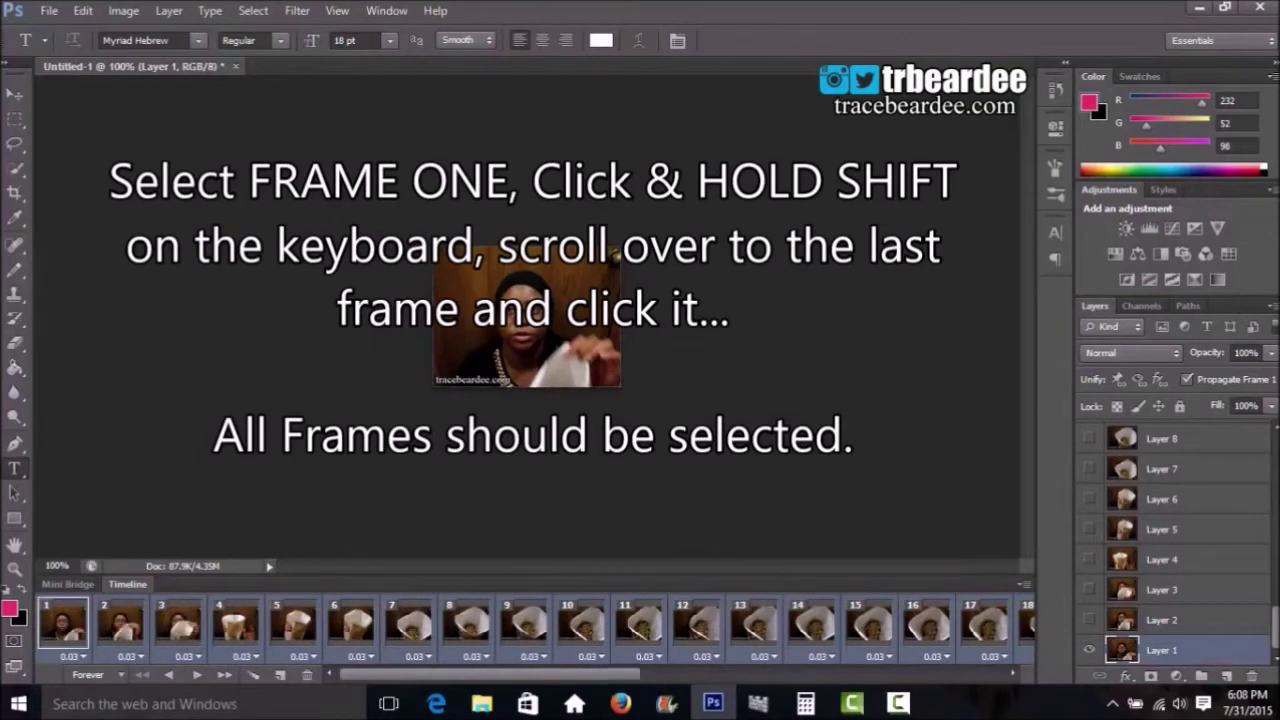
pyautogui.click(80, 656)
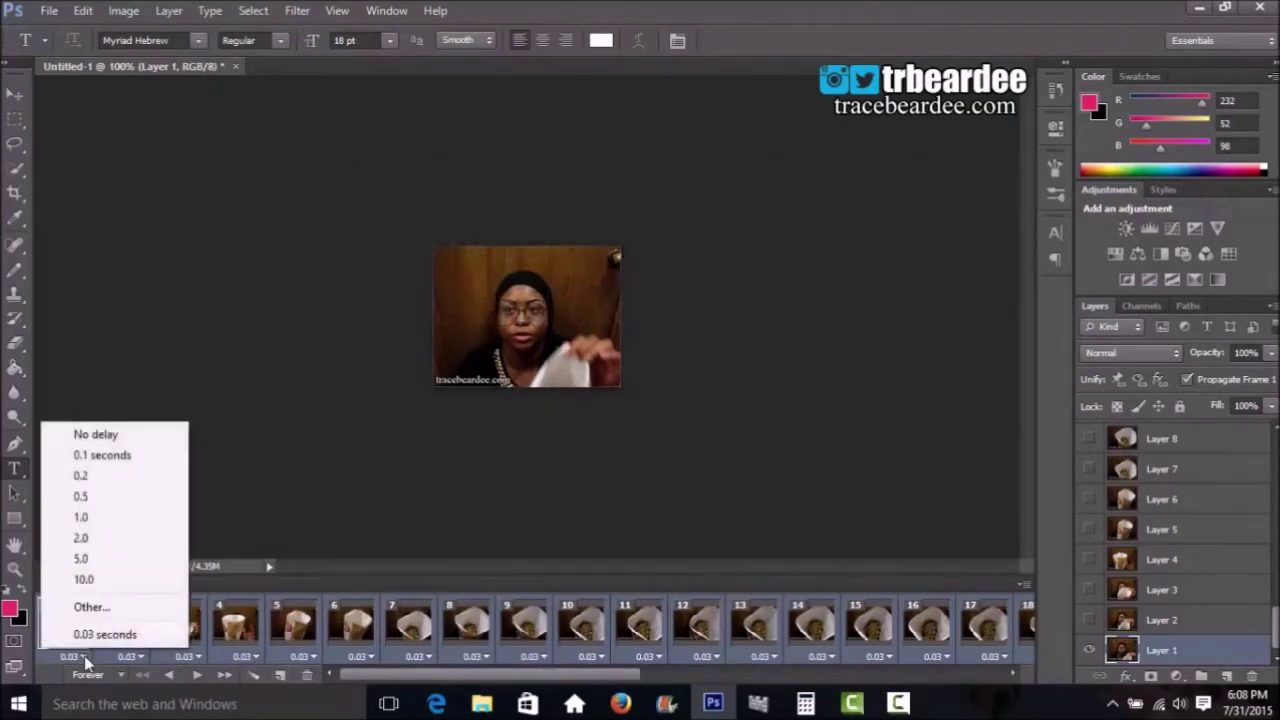
pyautogui.click(123, 457)
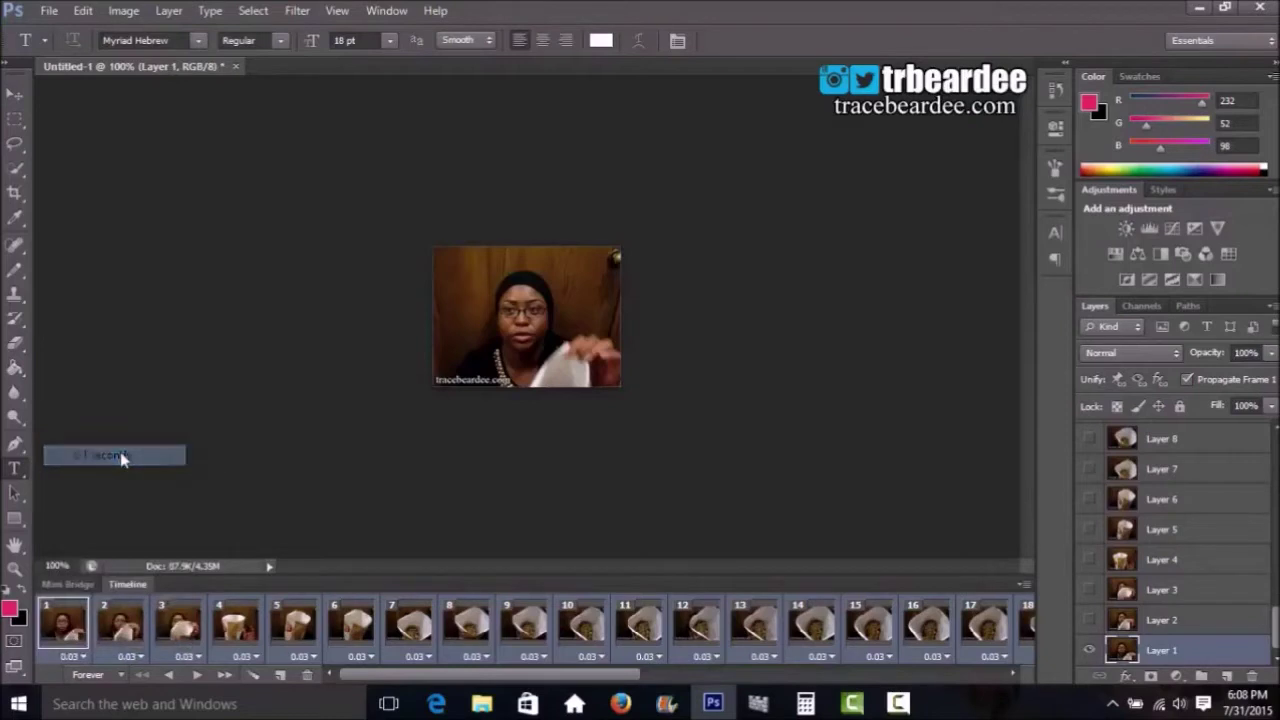
# Play the animation to check its speed, and review the looping options.
pyautogui.click(197, 676)
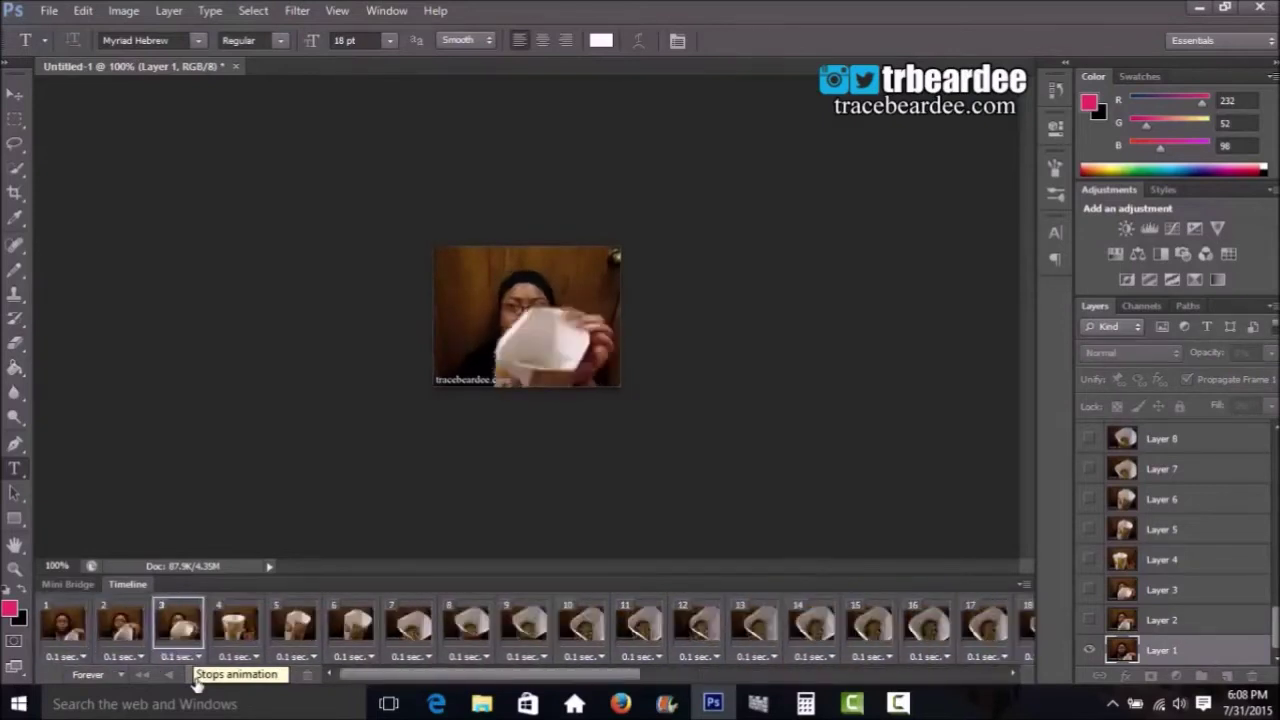
pyautogui.click(197, 676)
pyautogui.click(119, 677)
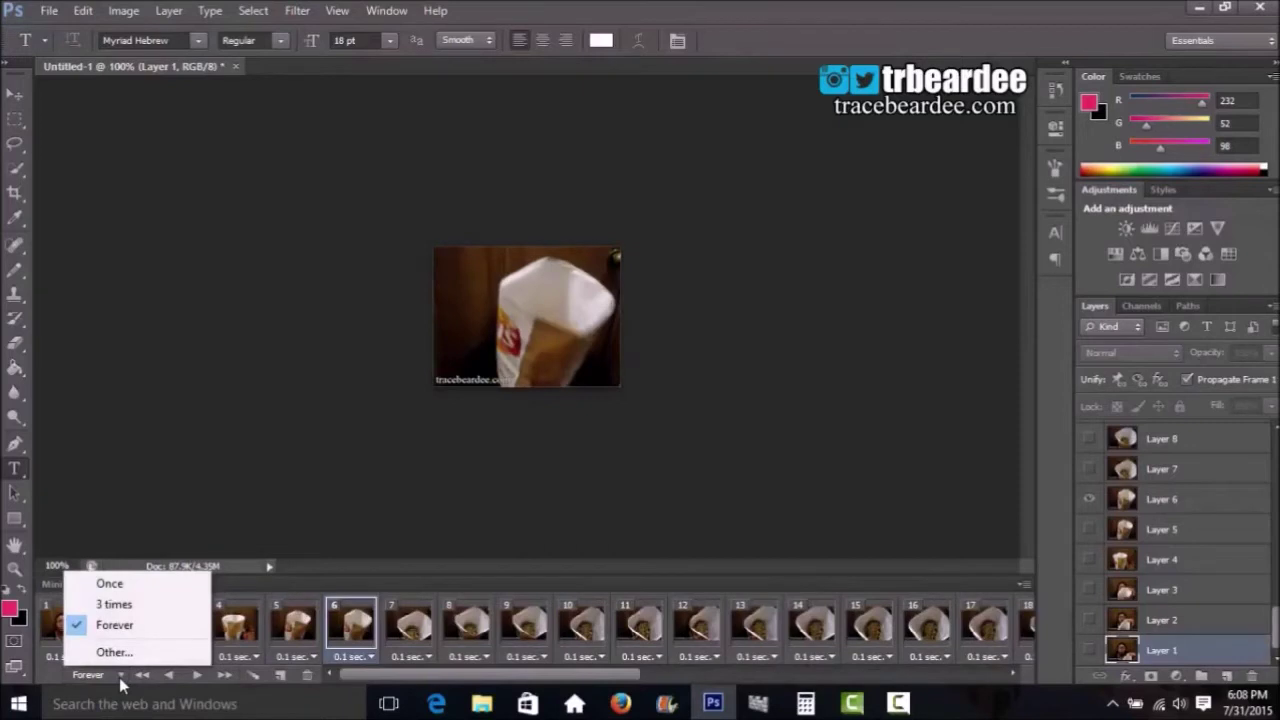
pyautogui.click(119, 677)
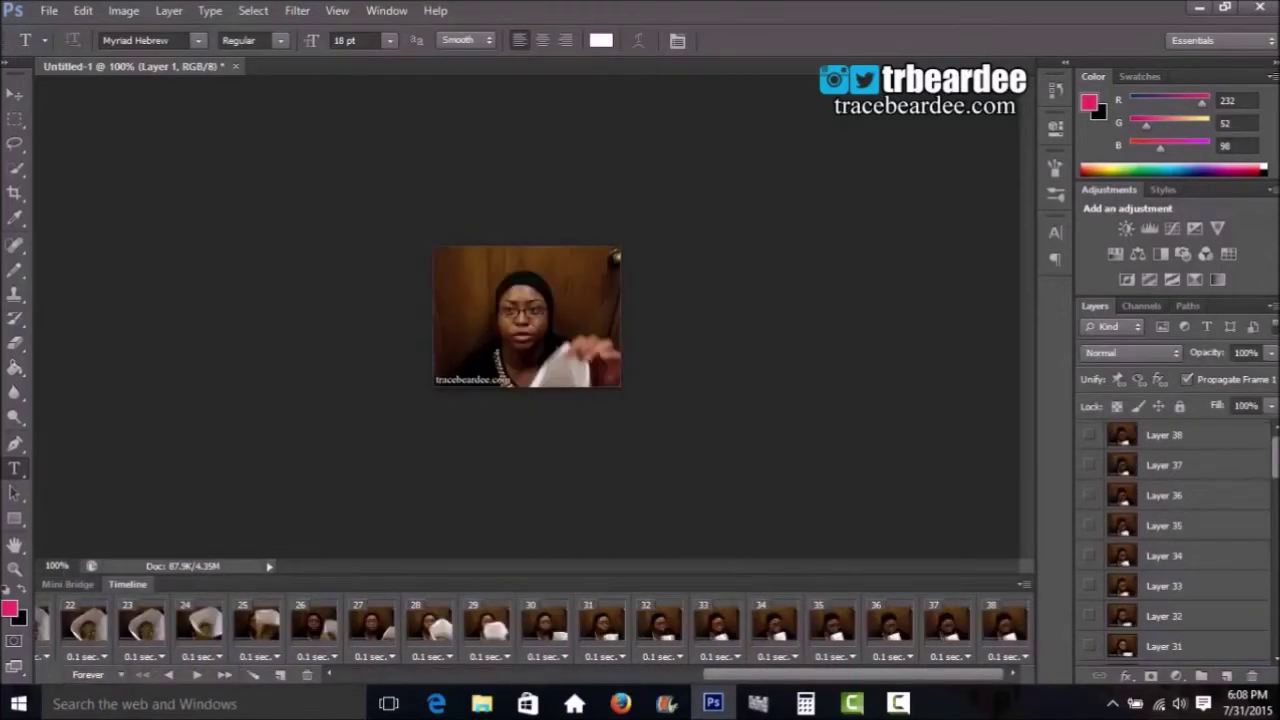
# Add a text layer above Layer 38 with the creator's social media handle near the top of the image.
pyautogui.moveTo(868, 680); pyautogui.dragTo(505, 680)
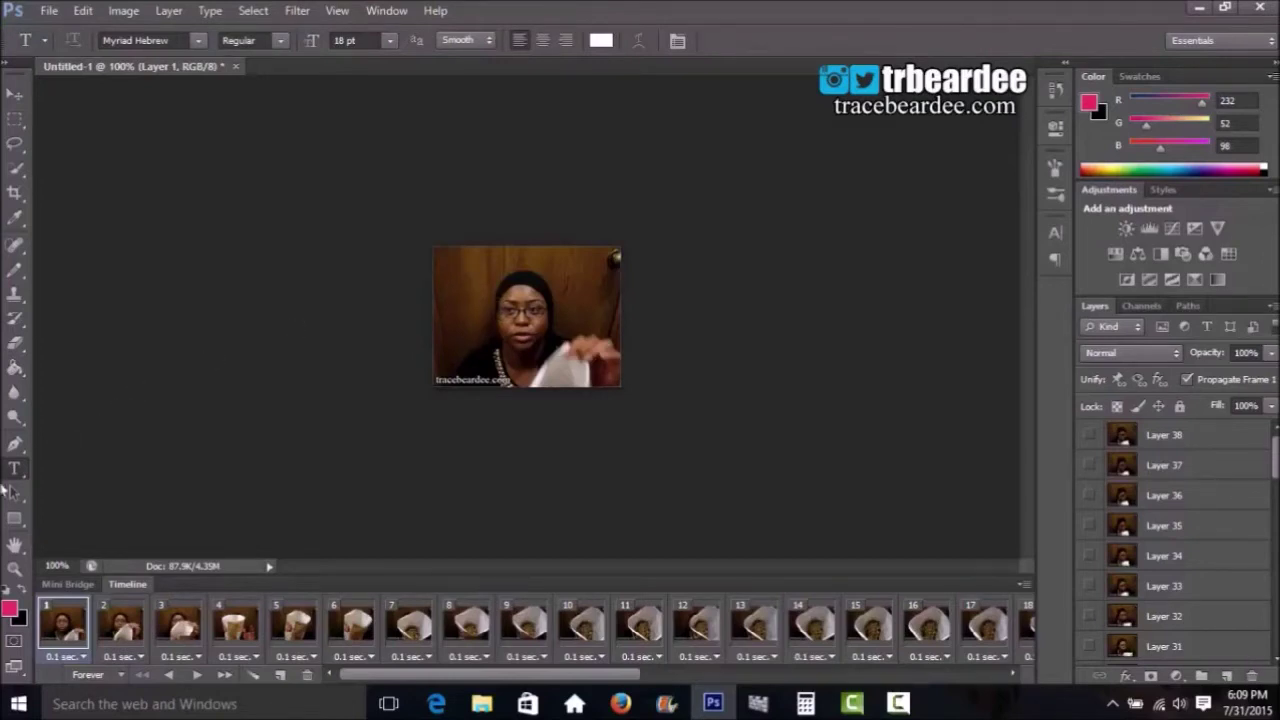
pyautogui.click(1180, 438)
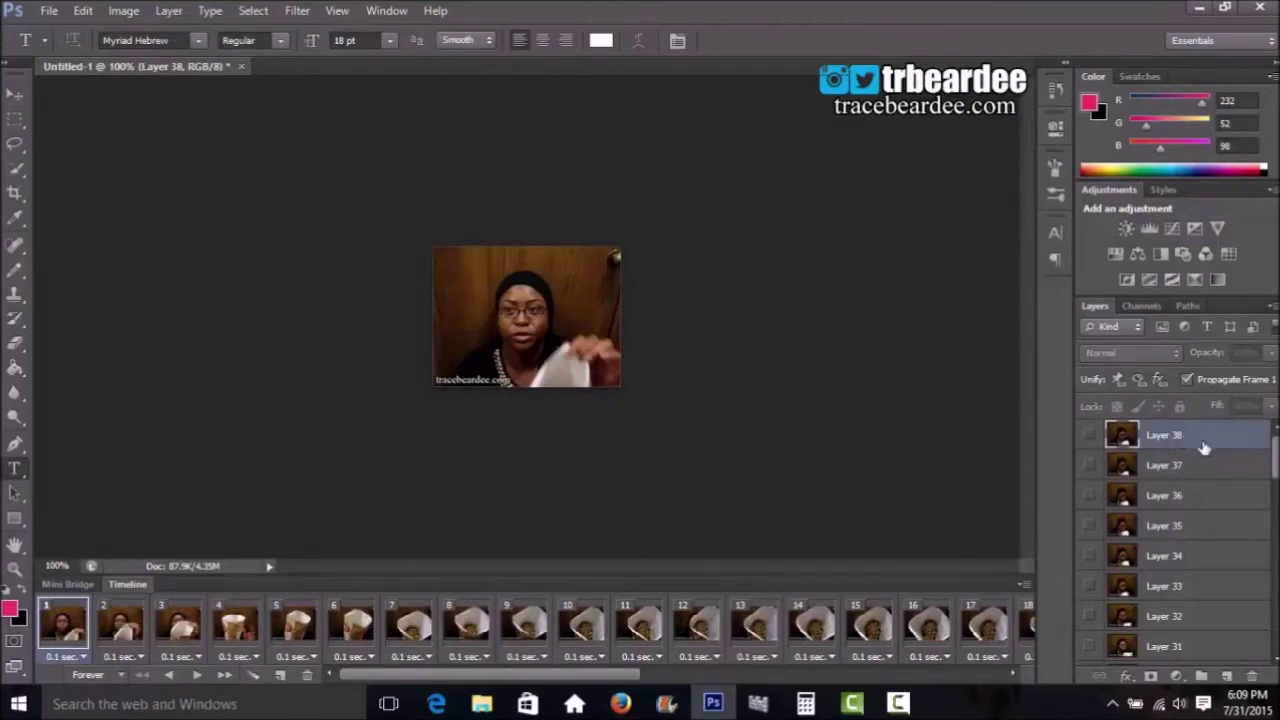
pyautogui.moveTo(1274, 450)
pyautogui.mouseDown()
pyautogui.moveTo(1274, 630)
pyautogui.moveTo(1276, 430)
pyautogui.mouseUp()
pyautogui.click(451, 268)
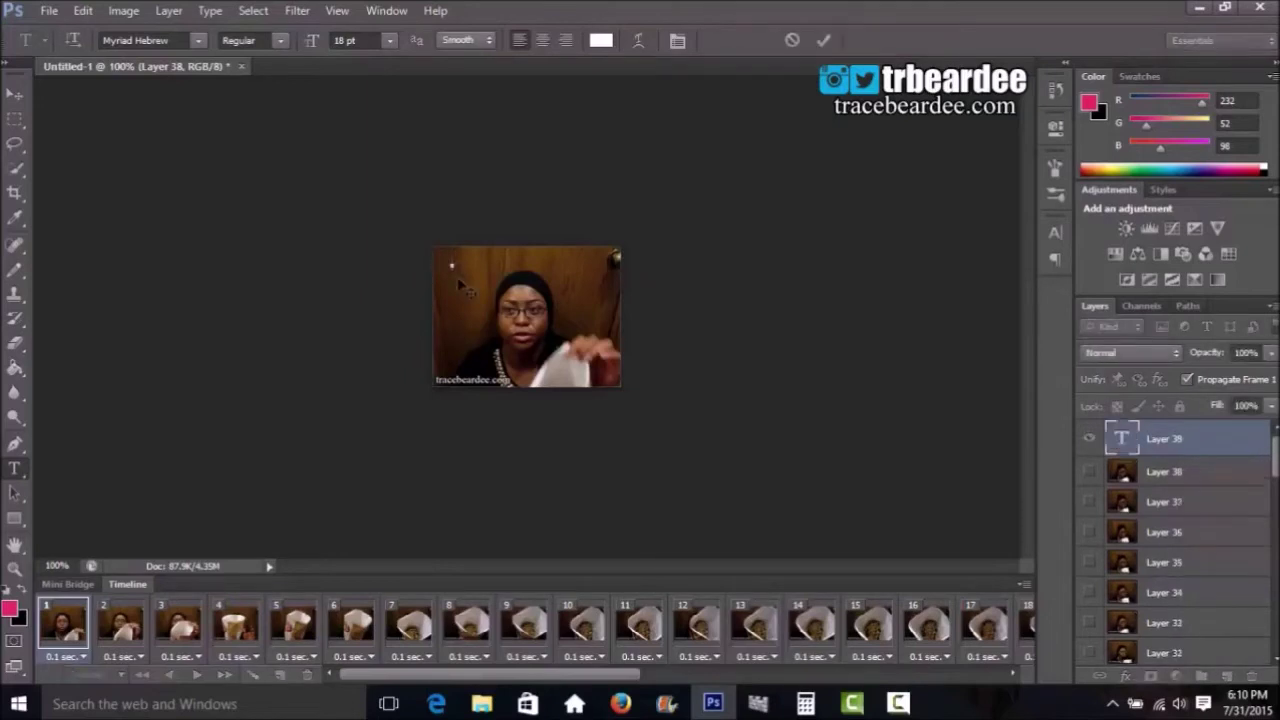
pyautogui.write('A')
pyautogui.press('BackSpace')
pyautogui.write('@trbeardee.....')
pyautogui.press('BackSpace')
pyautogui.press('BackSpace')
pyautogui.press('BackSpace')
pyautogui.press('BackSpace')
pyautogui.press('BackSpace')
pyautogui.hotkey('shift', 'Left')
pyautogui.hotkey('shift', 'Left')
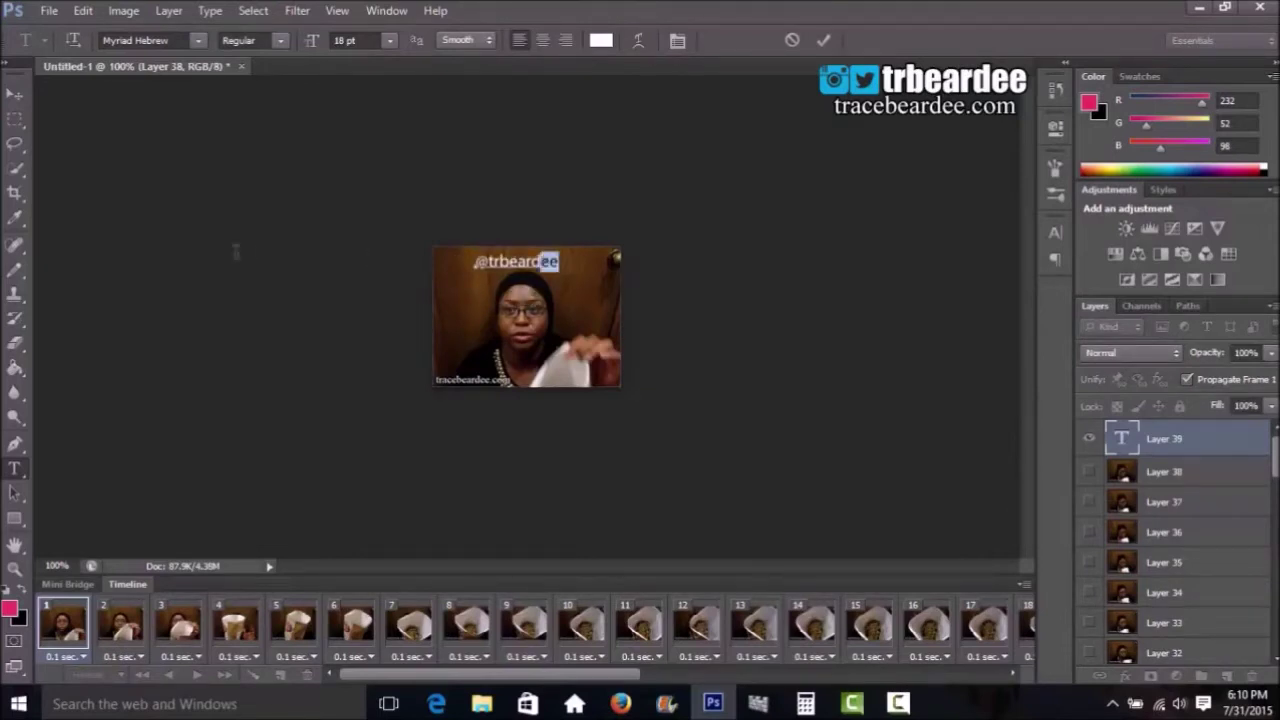
# Change the font of the whole handle text to Arial, commit it, and select frame 1.
pyautogui.hotkey('ctrl', 'a')
pyautogui.click(199, 40)
pyautogui.scroll(5, 240, 313)
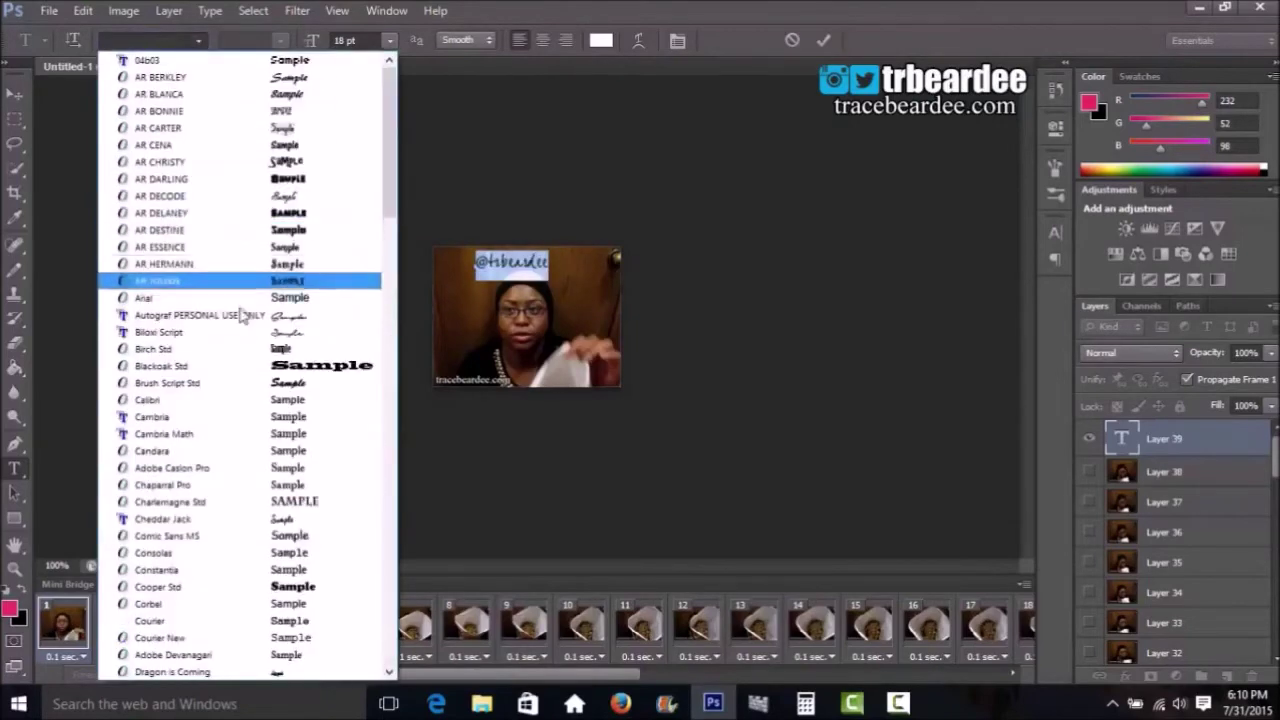
pyautogui.click(237, 297)
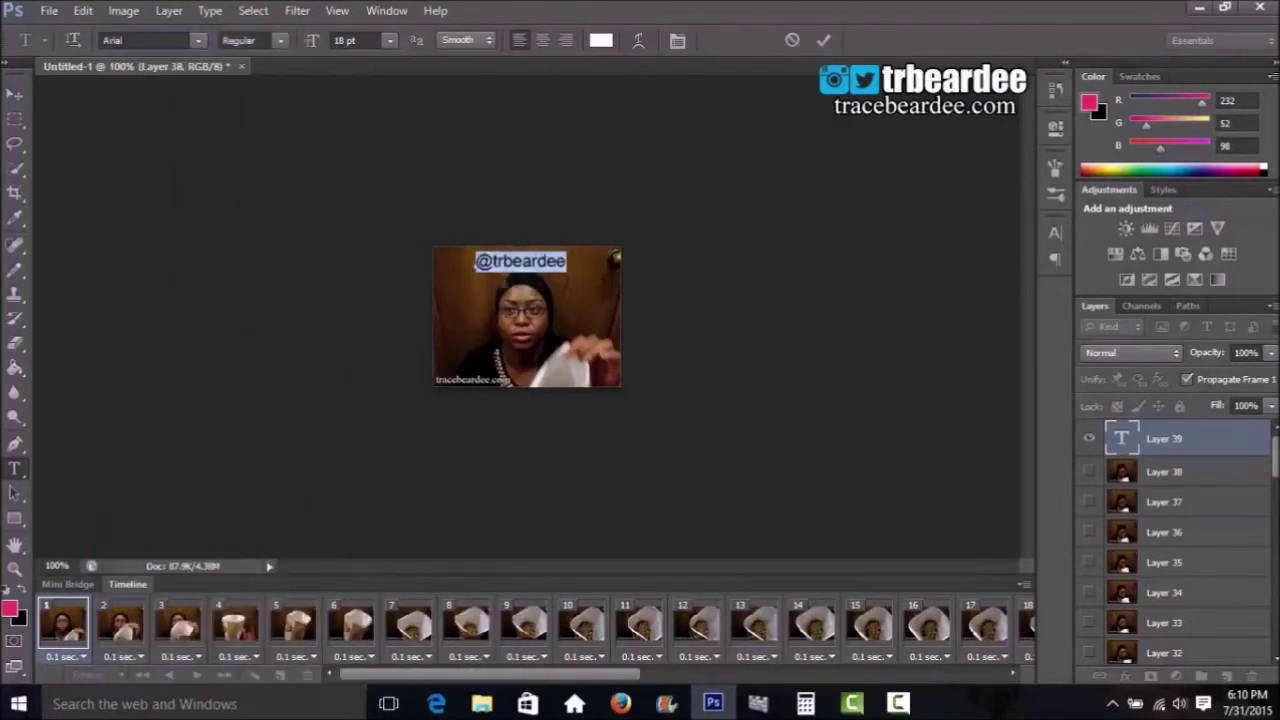
pyautogui.click(578, 262)
pyautogui.click(70, 627)
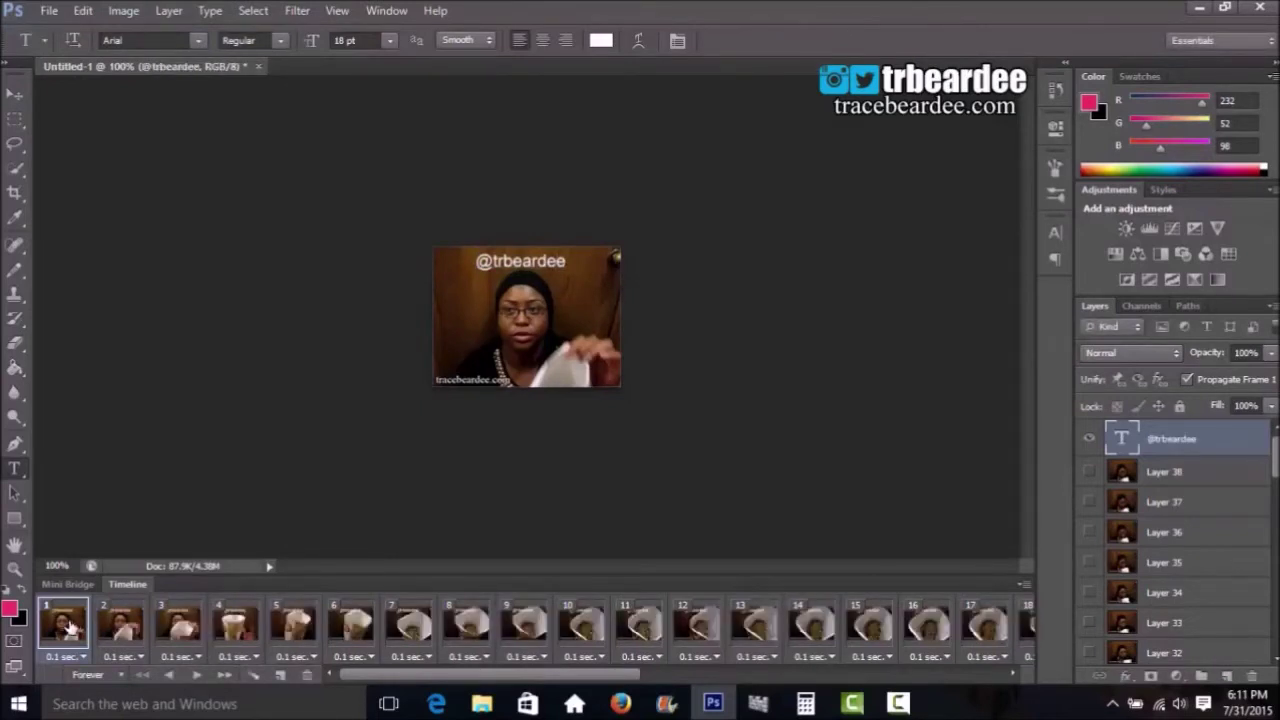
# Give the handle text layer a 2 px black outside stroke.
pyautogui.click(196, 675)
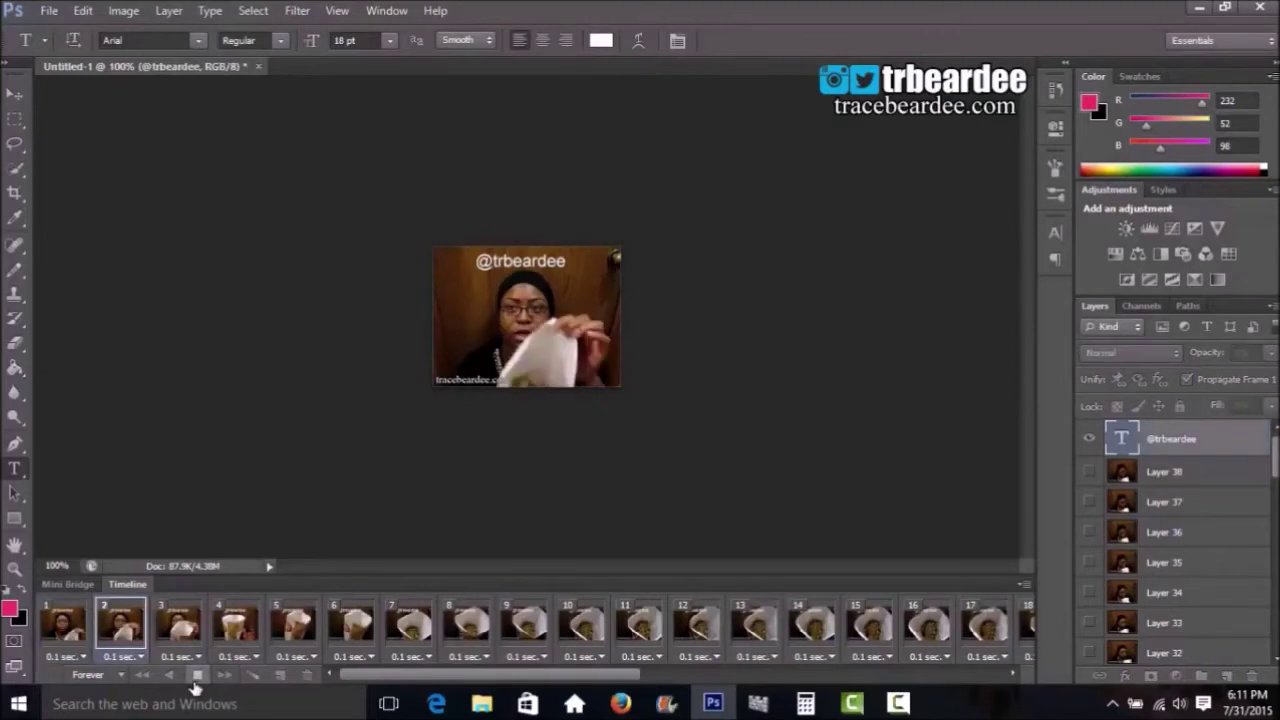
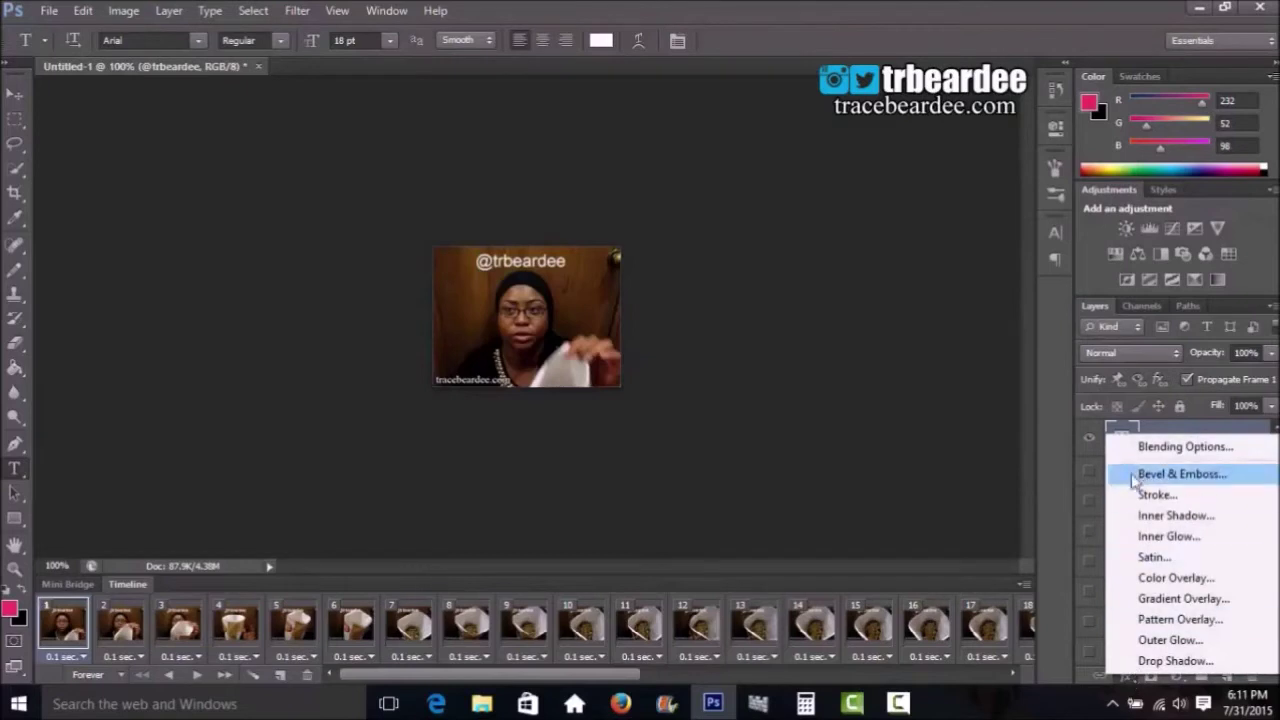
pyautogui.click(1150, 495)
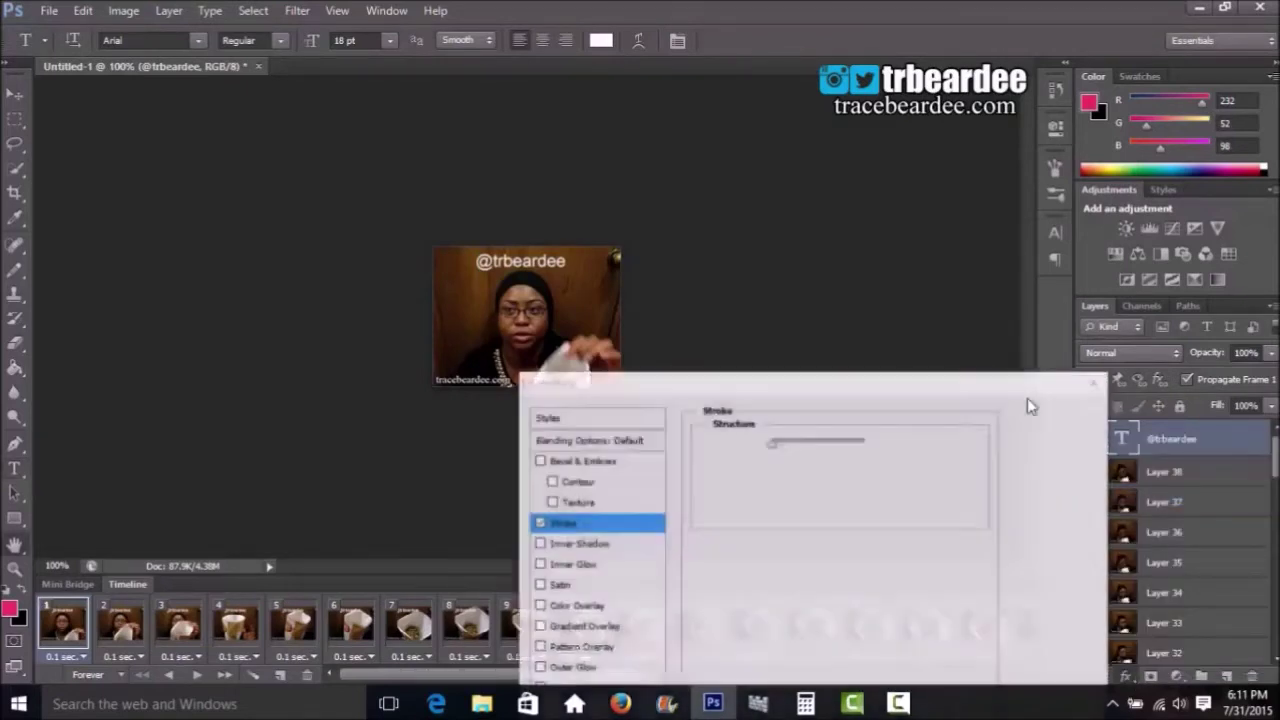
pyautogui.moveTo(928, 385); pyautogui.dragTo(995, 222)
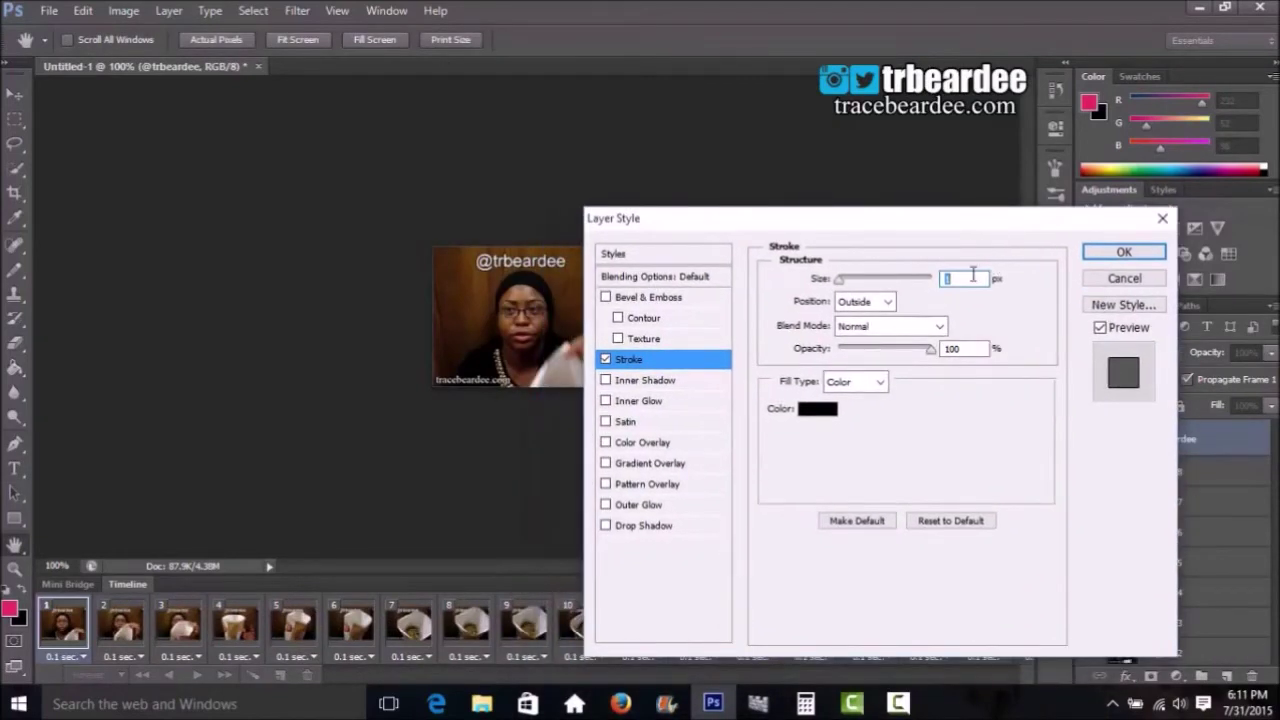
pyautogui.write('2')
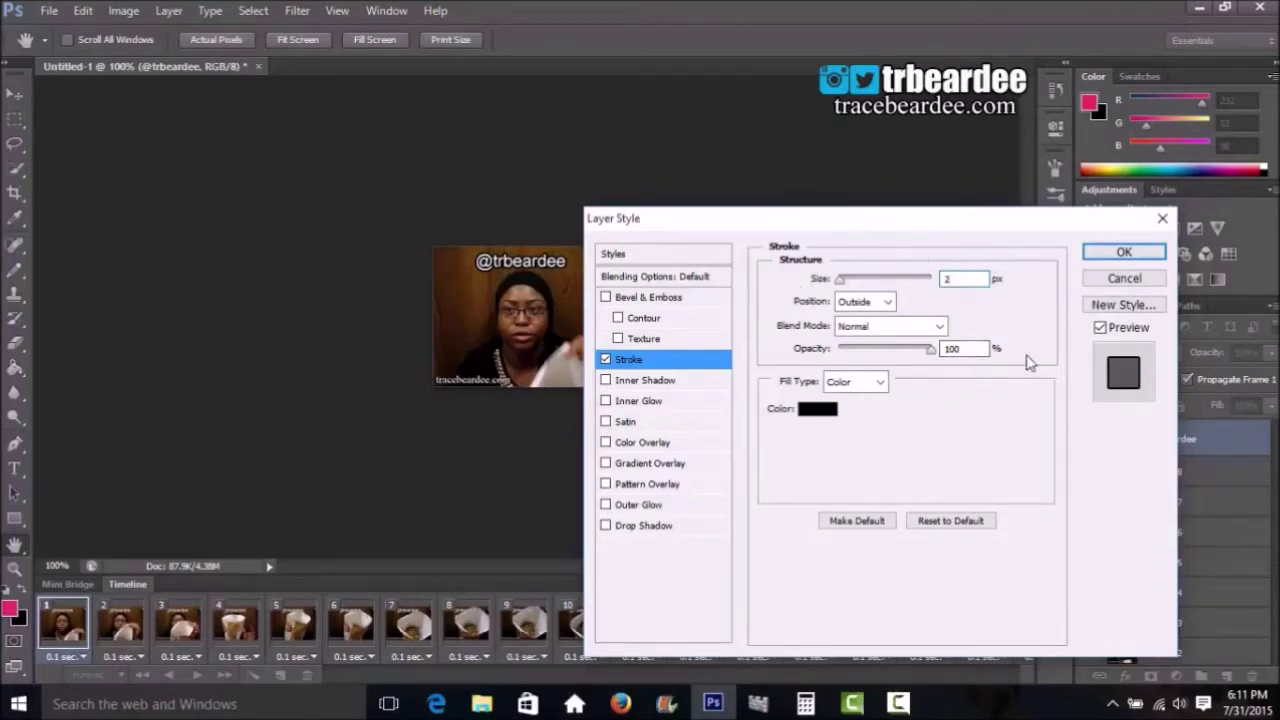
pyautogui.click(1124, 253)
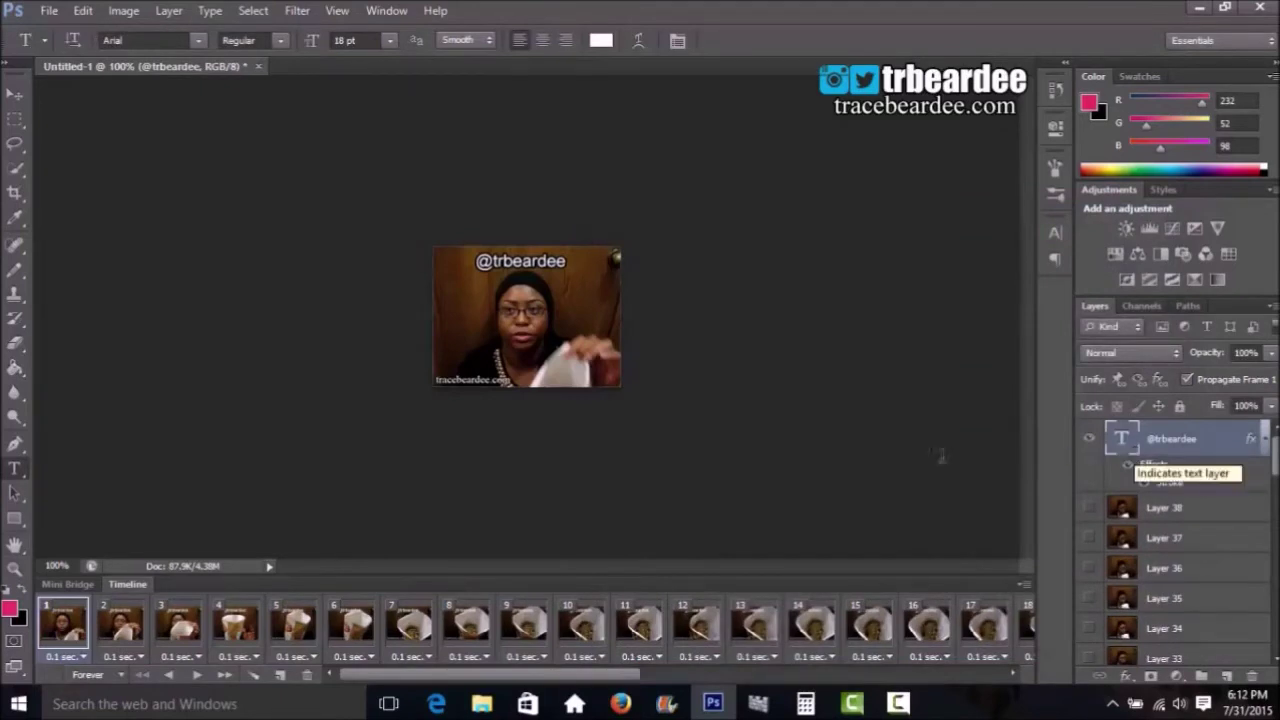
# Play the animation to check the text stroke across frames, stop it, and reselect frame 1.
pyautogui.click(196, 674)
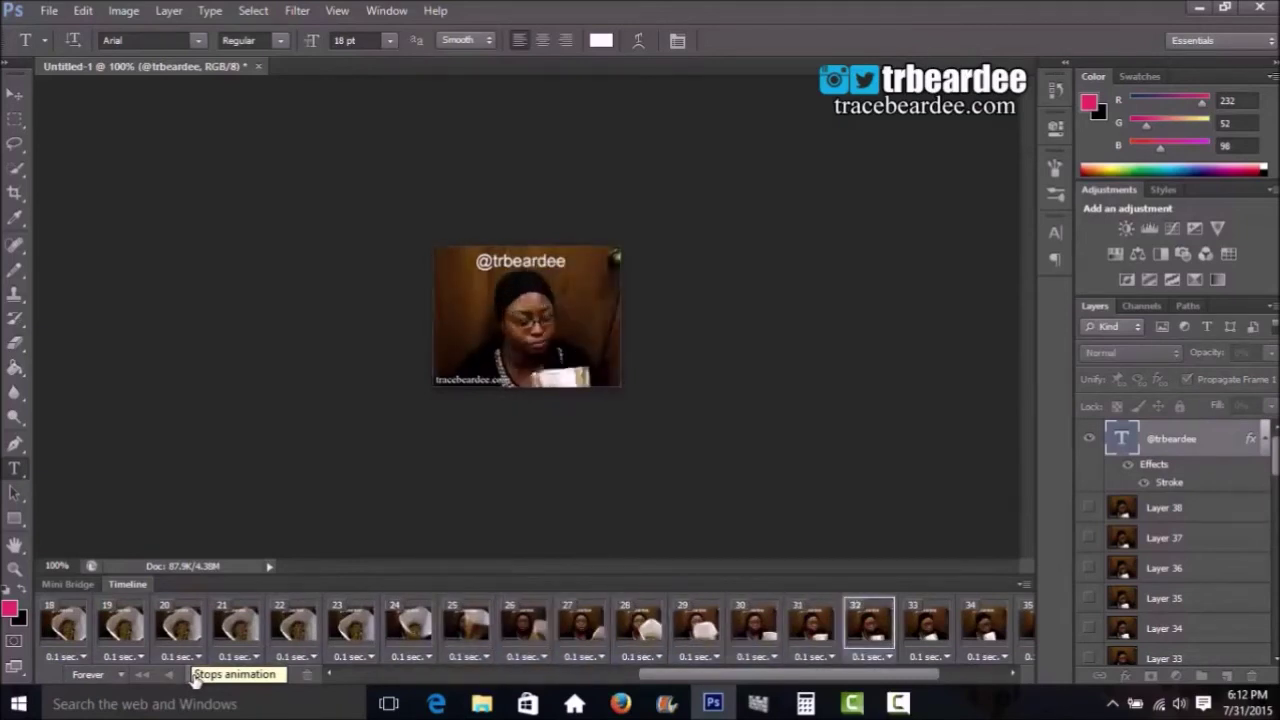
pyautogui.click(195, 676)
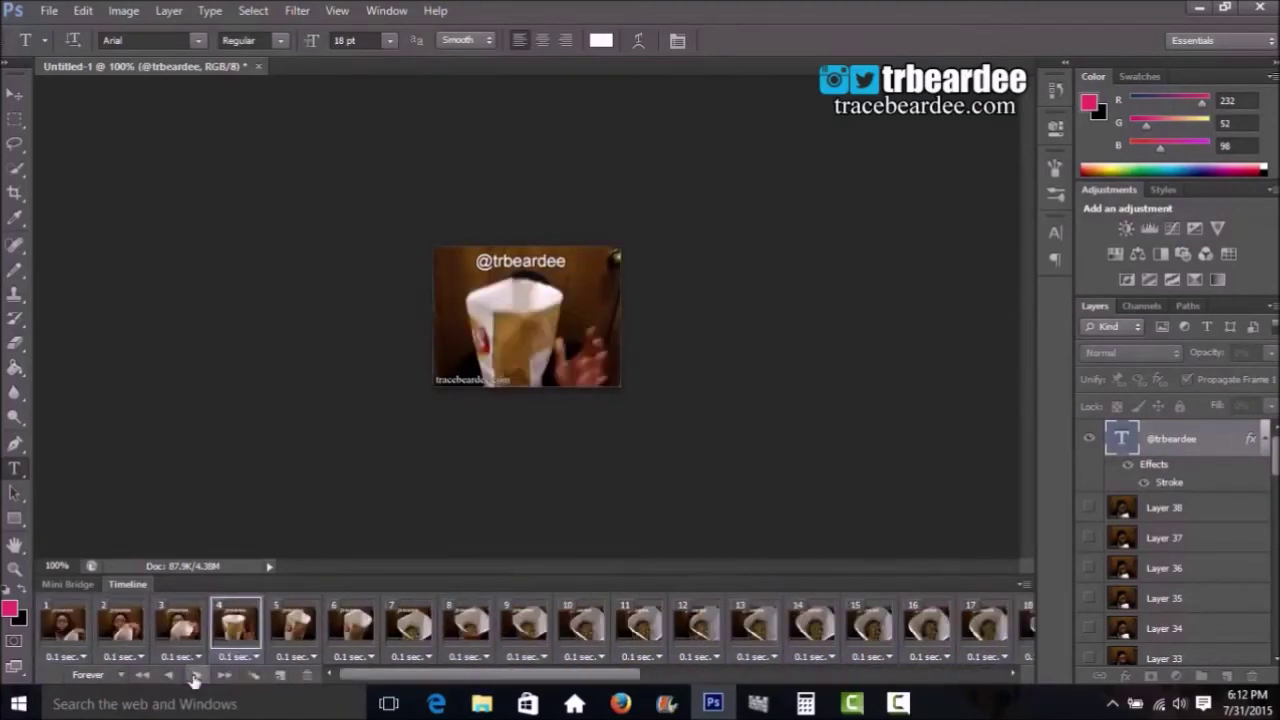
pyautogui.click(62, 624)
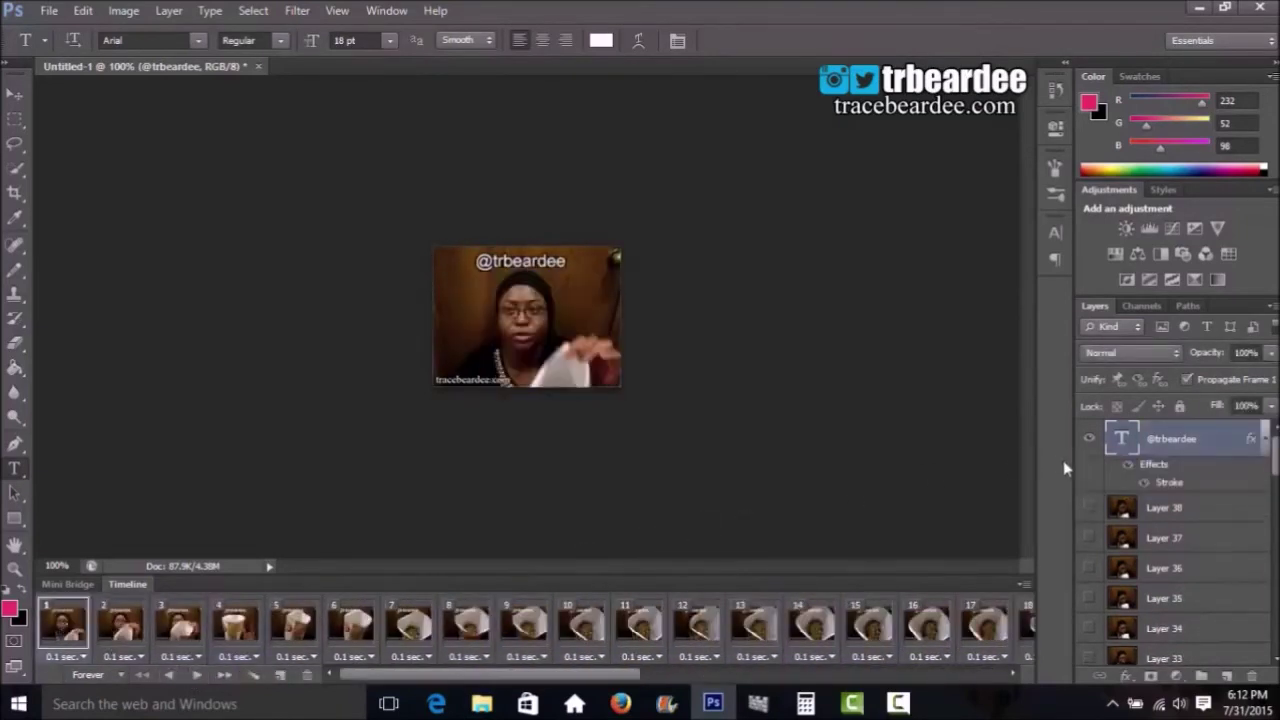
# Apply the handle text's stroke to all animation frames, check it by playing the animation, and return to frame 1.
pyautogui.click(1145, 486)
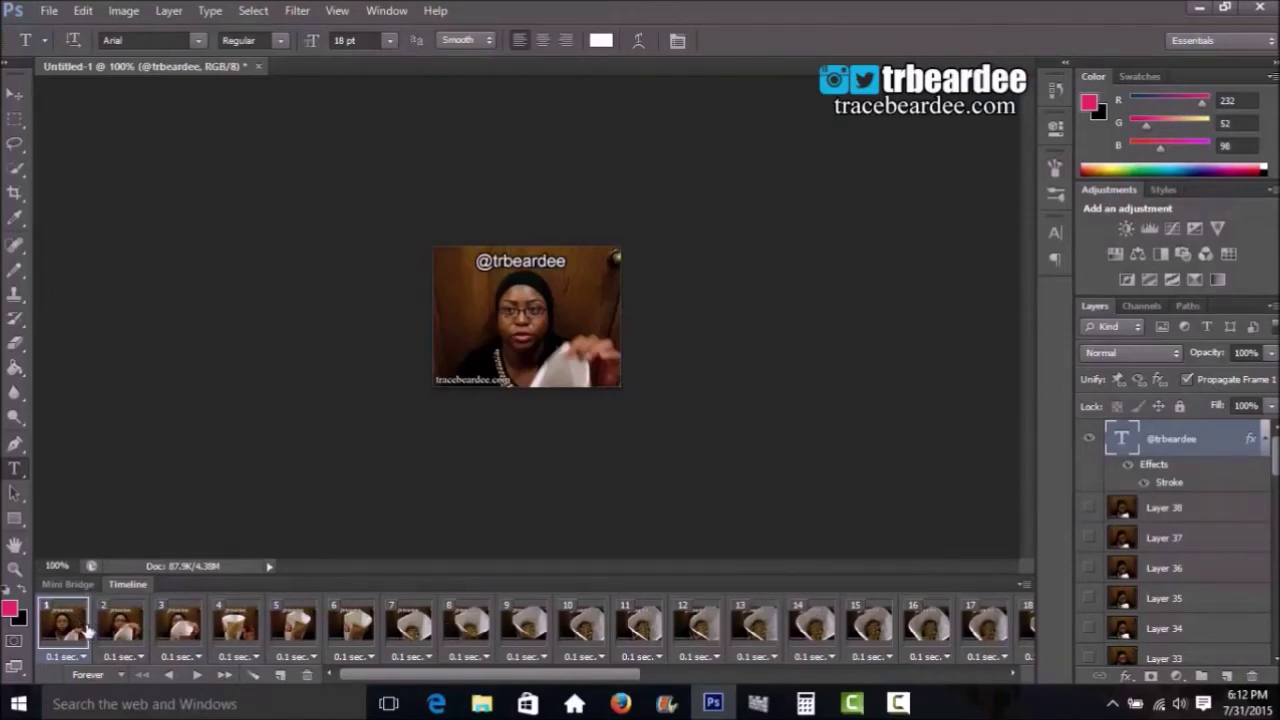
pyautogui.click(200, 677)
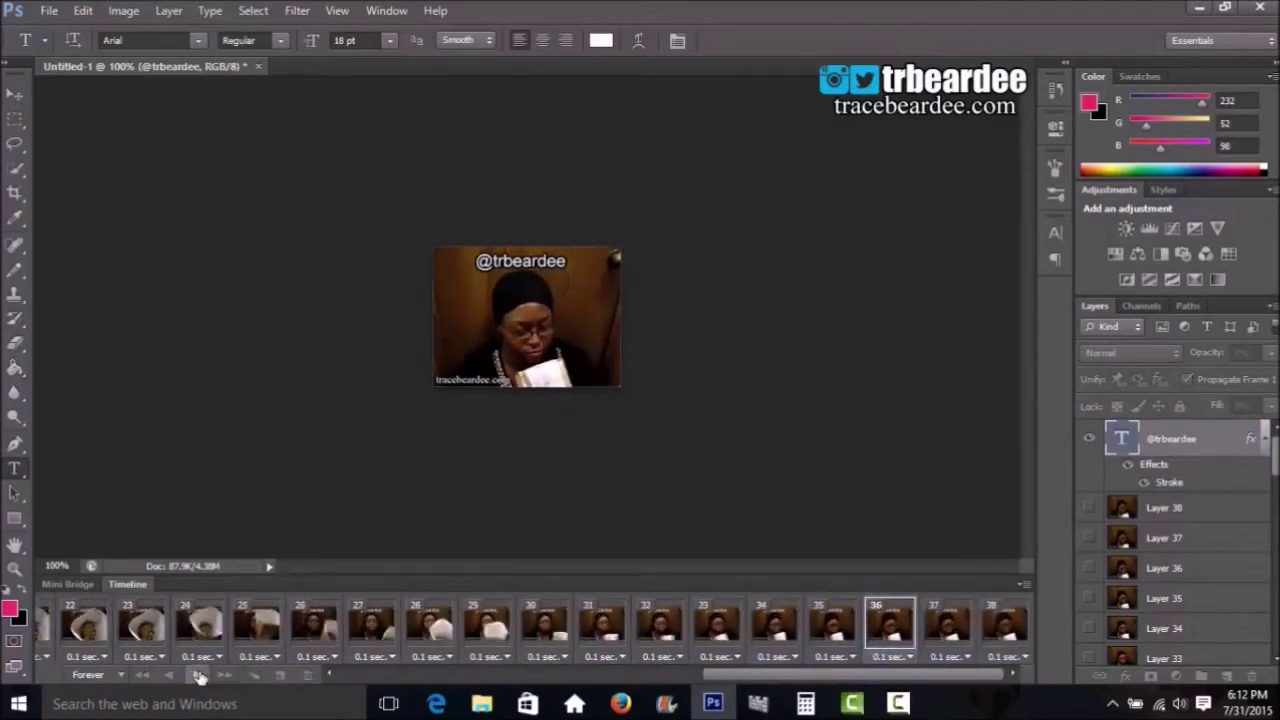
pyautogui.click(199, 677)
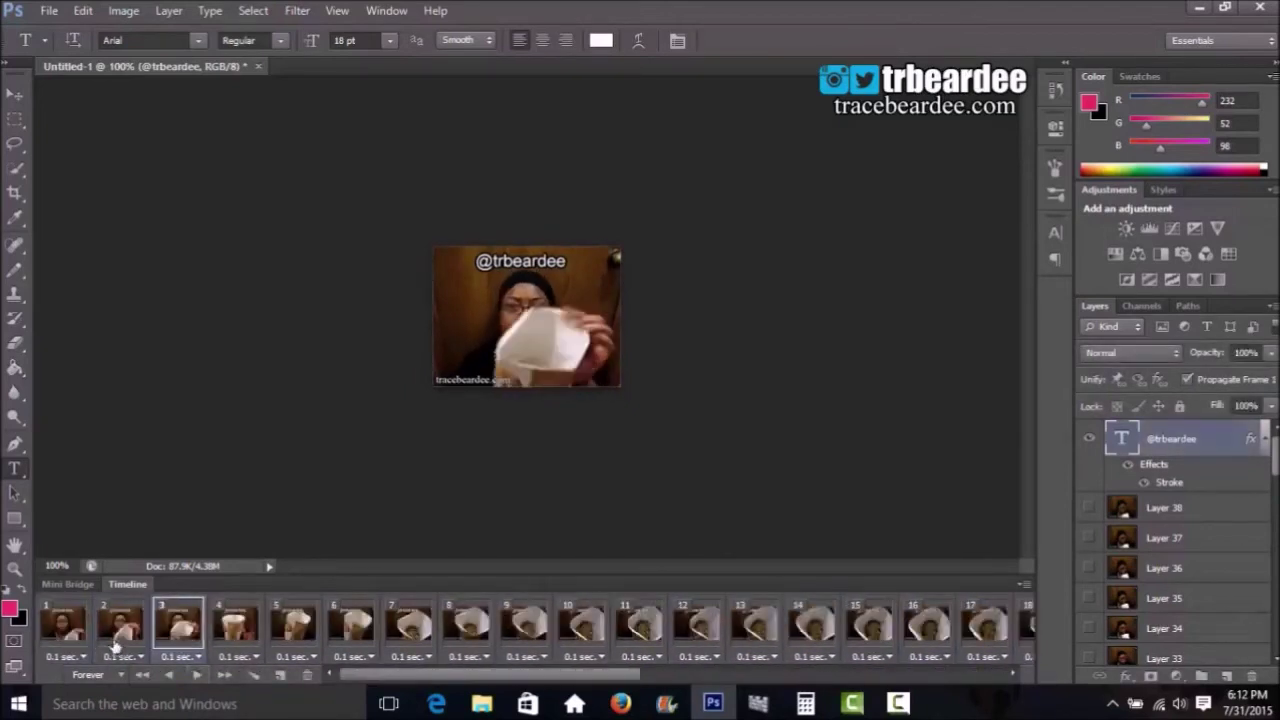
pyautogui.click(80, 628)
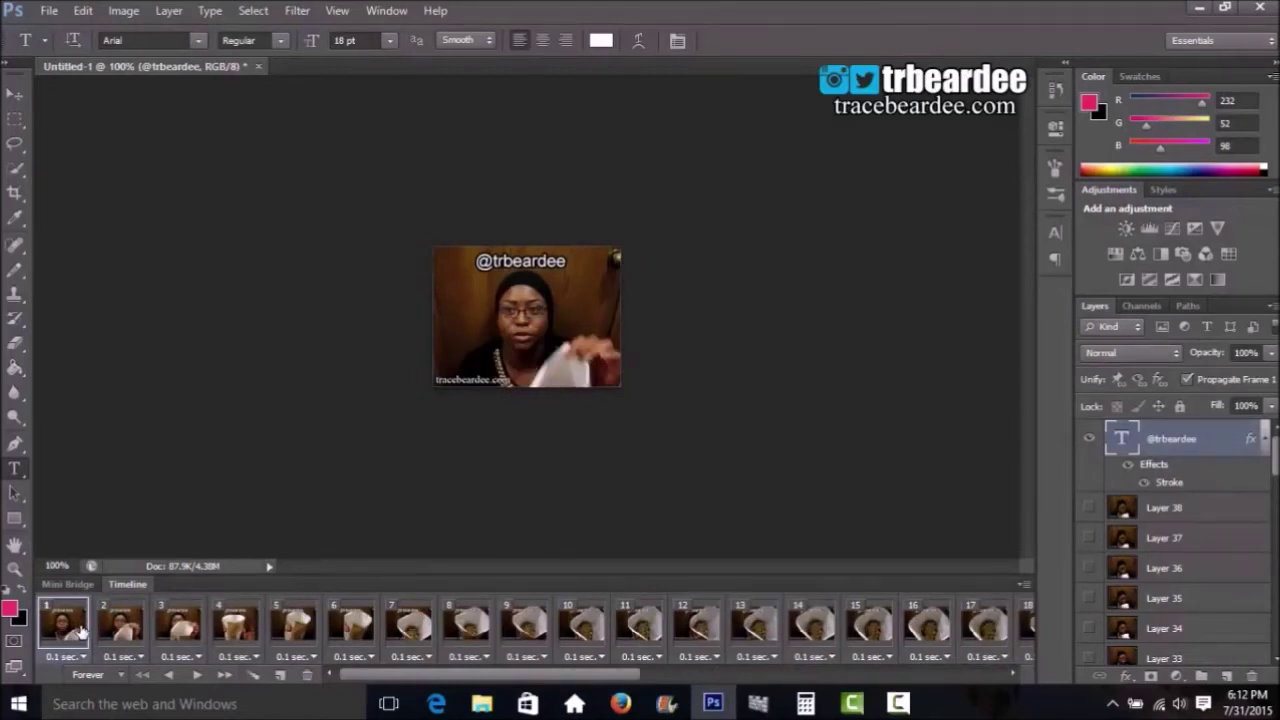
# Open the VideoTag website watermark PNG and resize the image to 150 pixels wide.
pyautogui.click(49, 10)
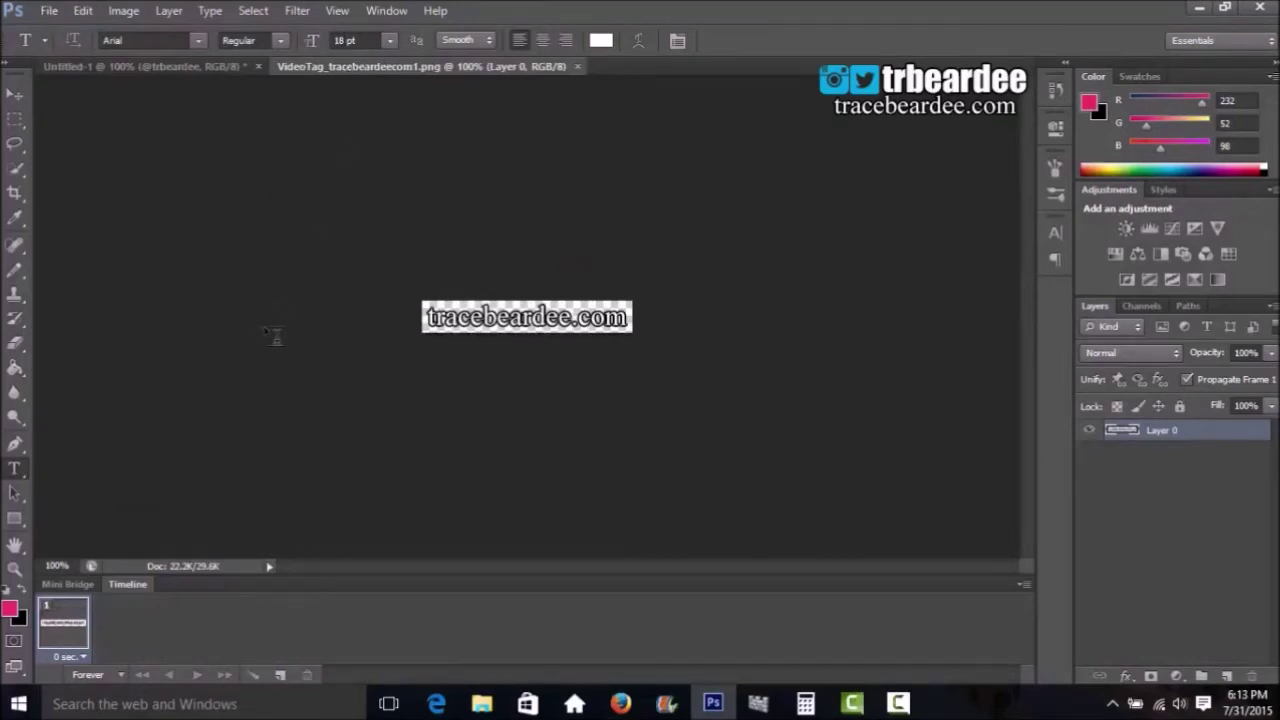
pyautogui.click(120, 12)
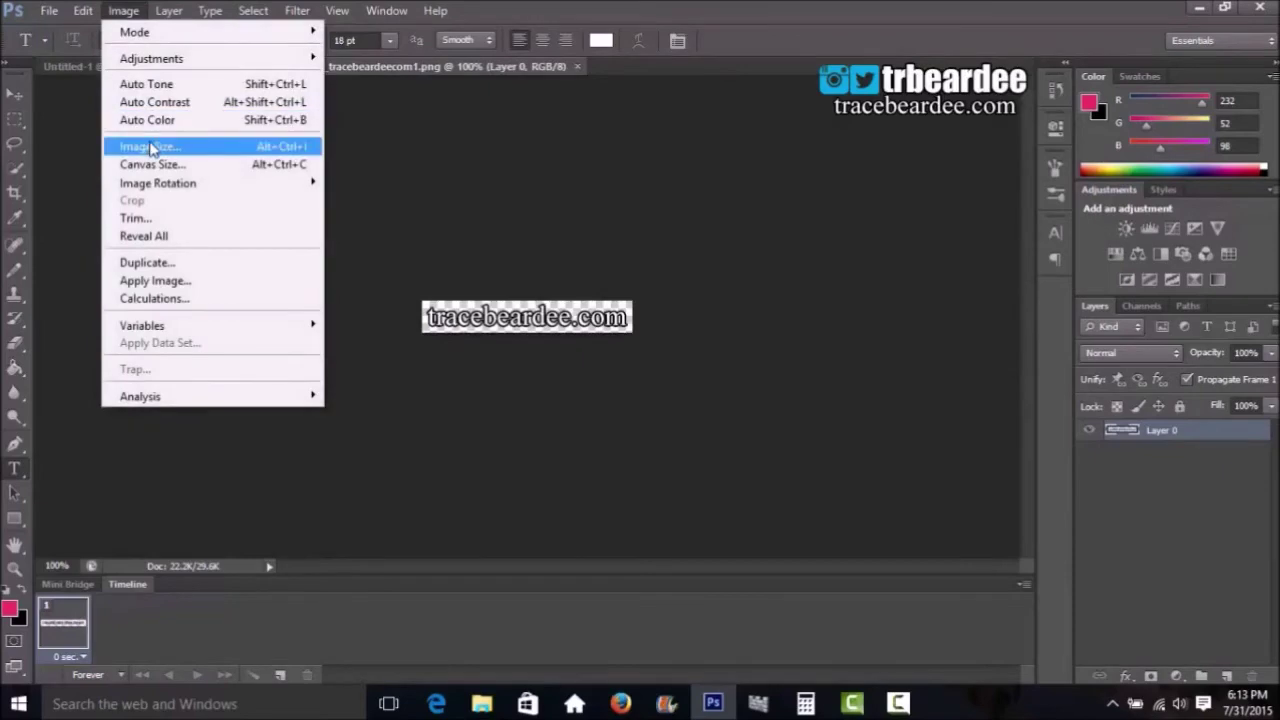
pyautogui.click(146, 140)
pyautogui.write('150')
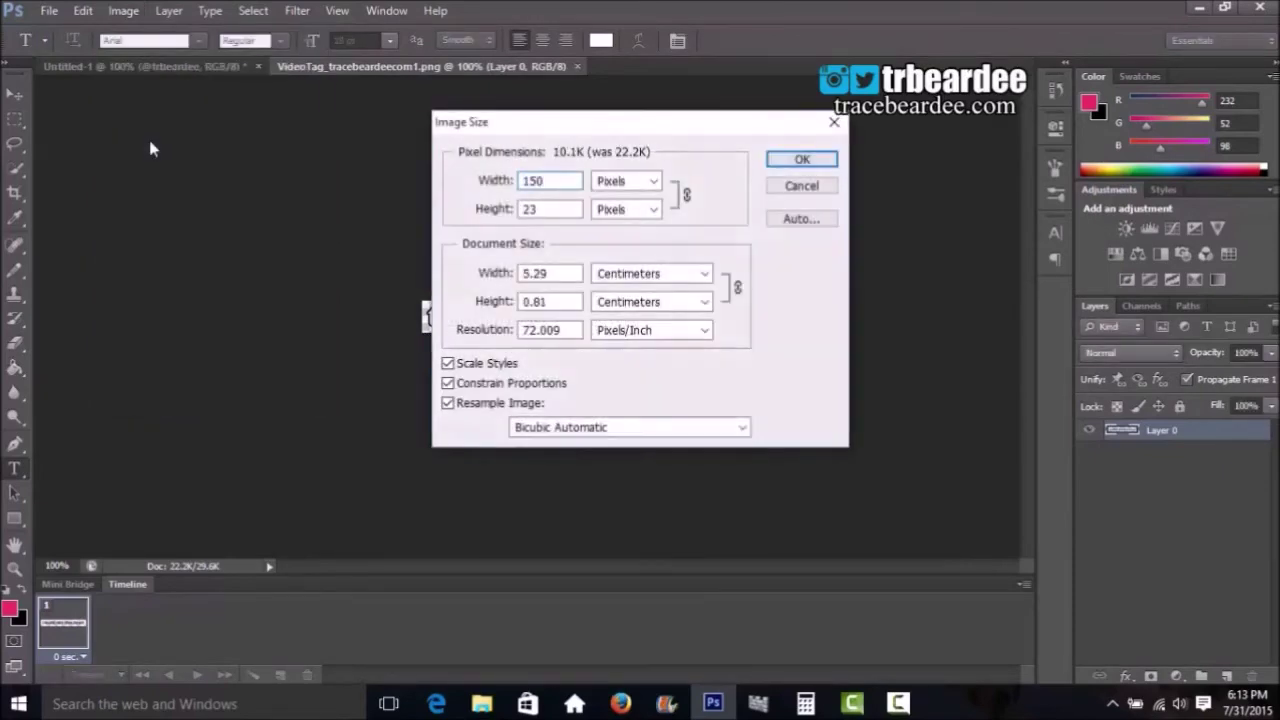
pyautogui.press('Return')
# Select the whole watermark image and copy it.
pyautogui.click(169, 12)
pyautogui.moveTo(253, 11)
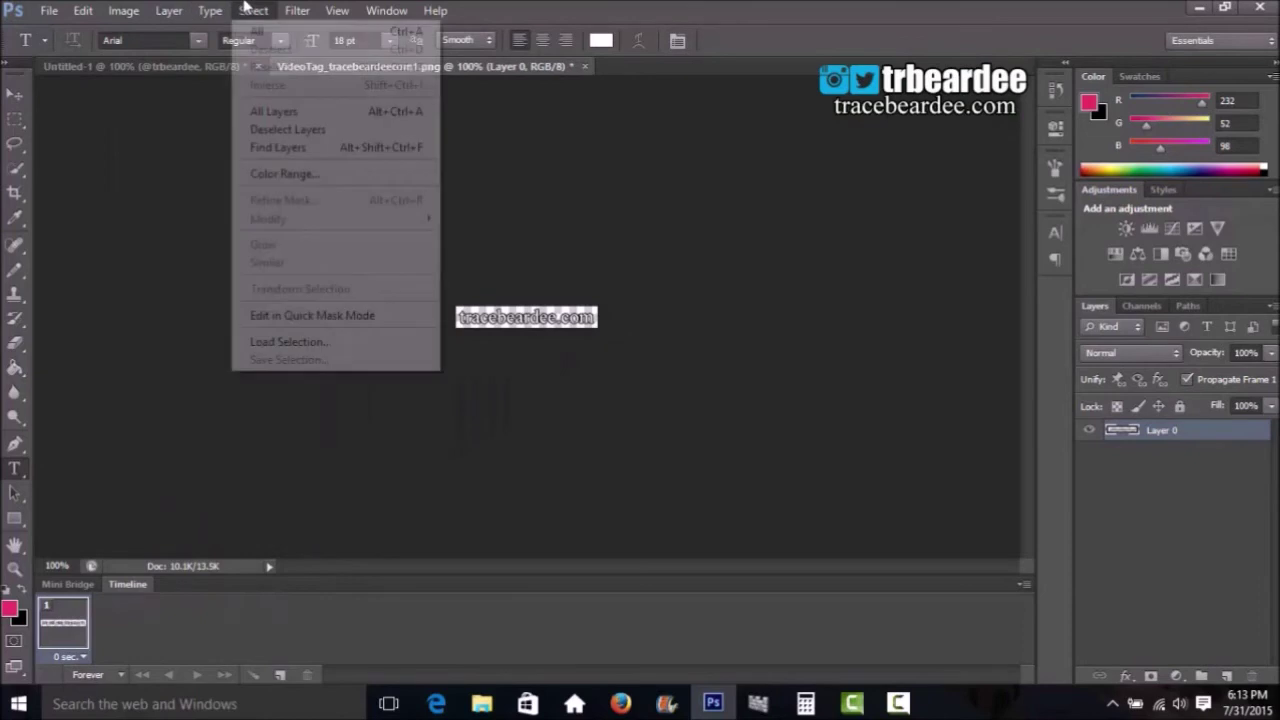
pyautogui.click(257, 36)
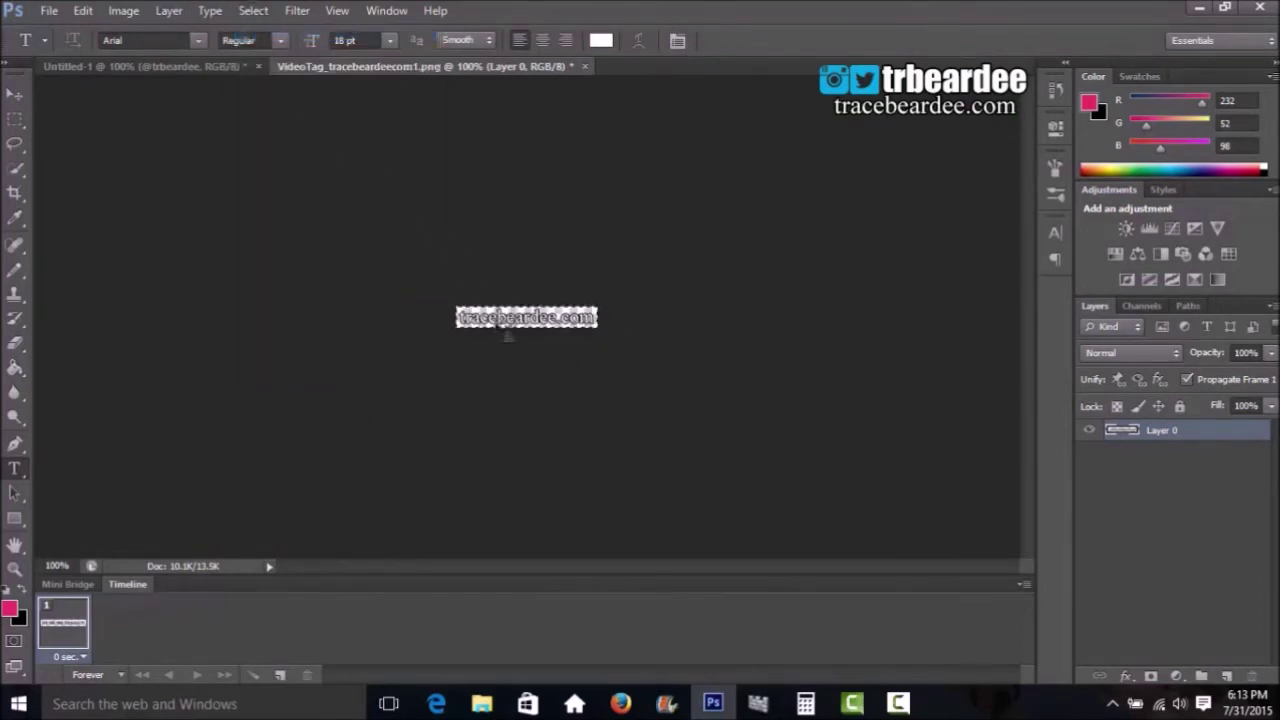
pyautogui.click(77, 10)
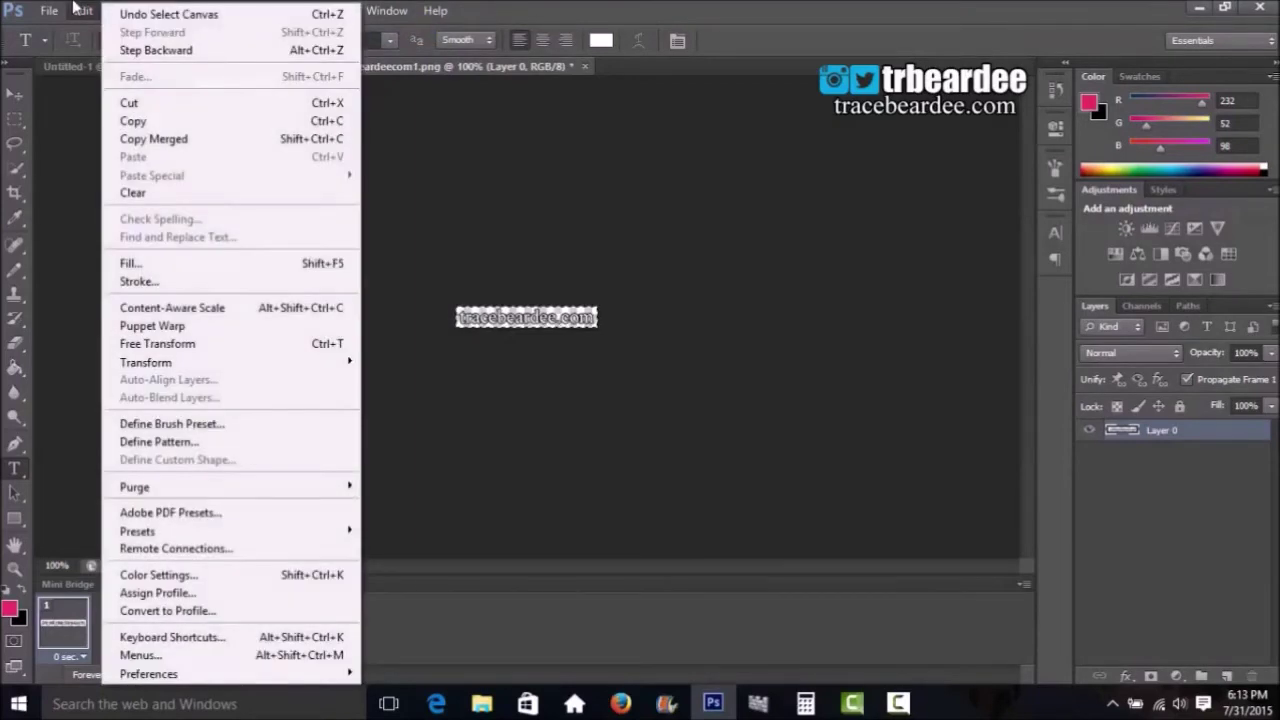
pyautogui.click(140, 122)
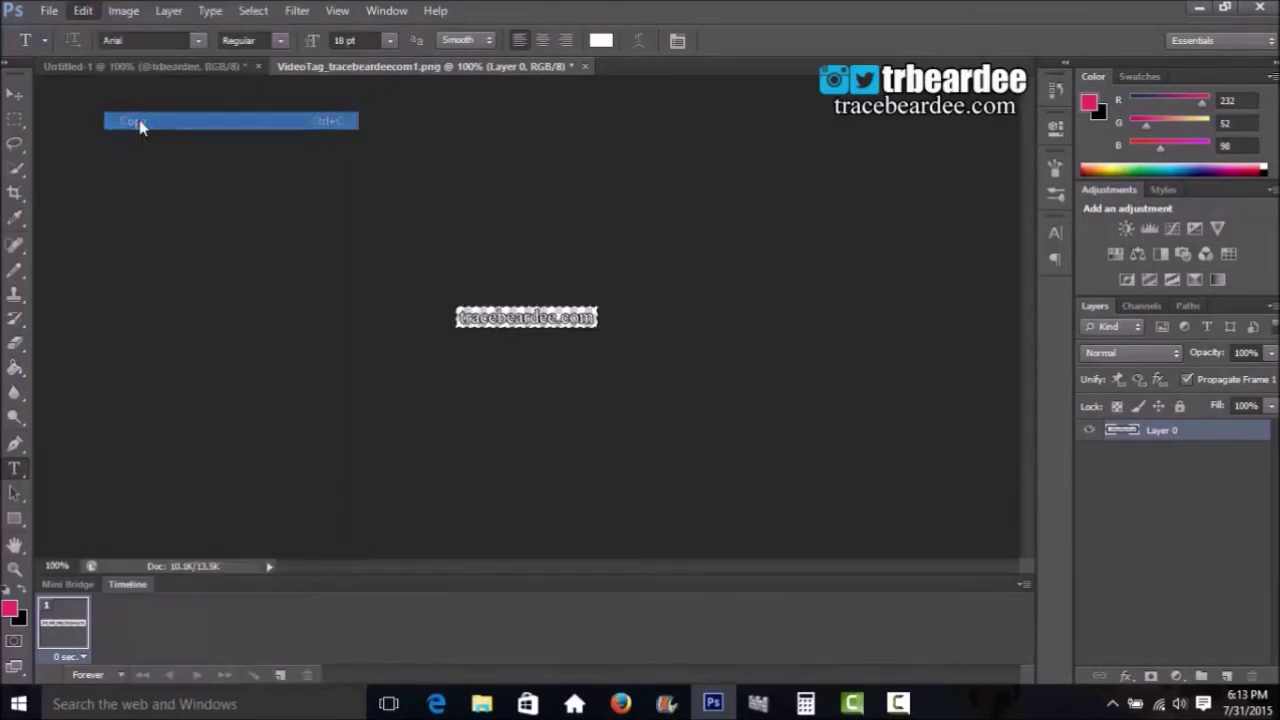
# Select frames 1 to 38 in the Untitled-1 animation and paste the copied watermark above the handle text layer.
pyautogui.click(155, 66)
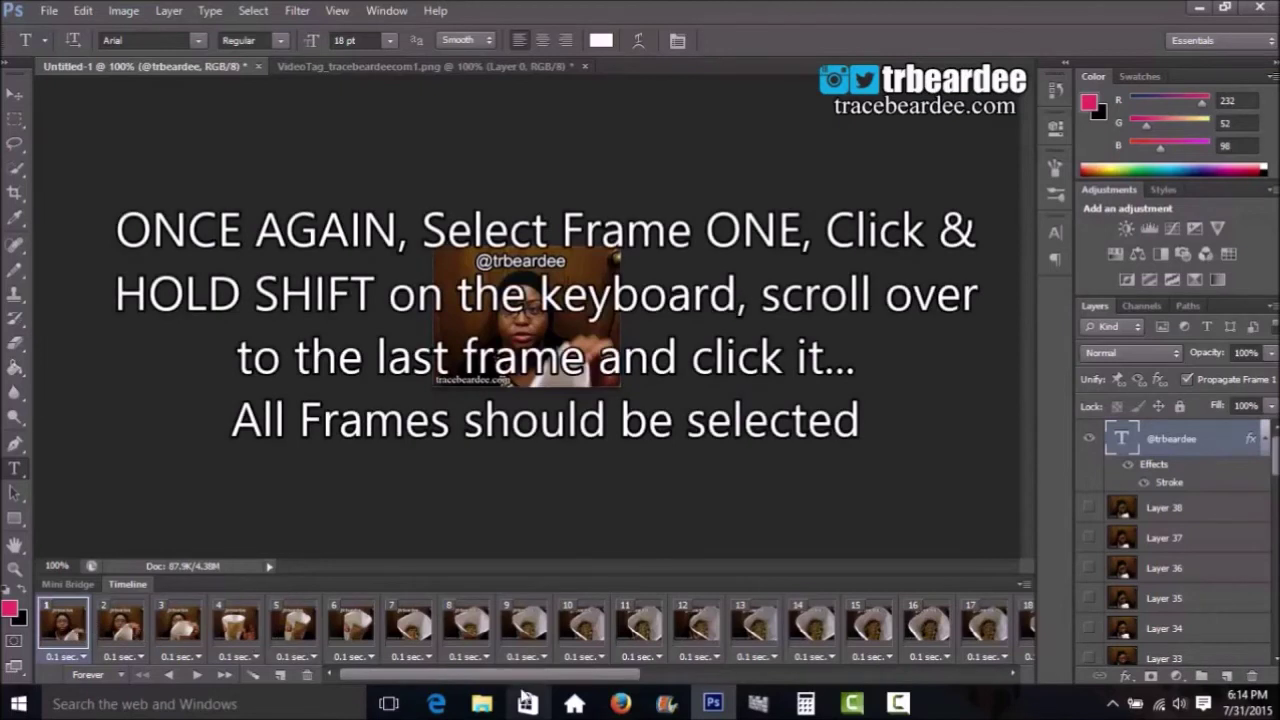
pyautogui.moveTo(543, 677); pyautogui.dragTo(920, 645)
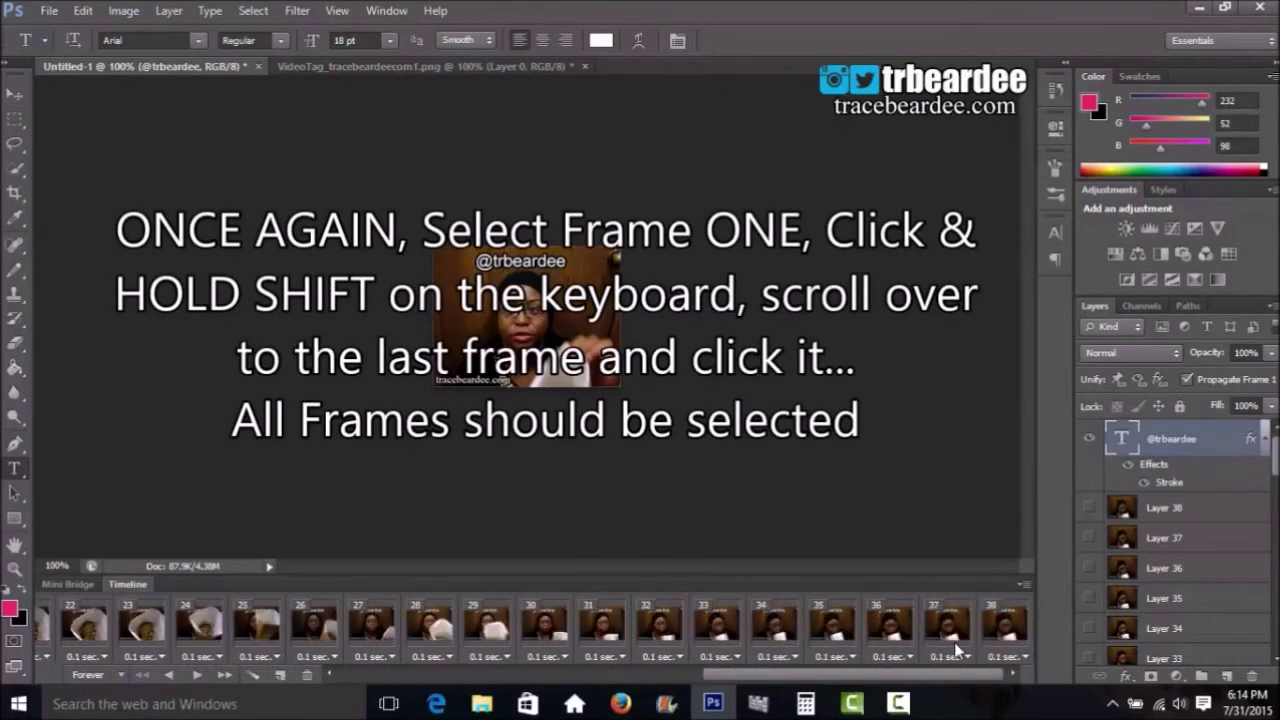
pyautogui.keyDown('shift'); pyautogui.click(1008, 630); pyautogui.keyUp('shift')
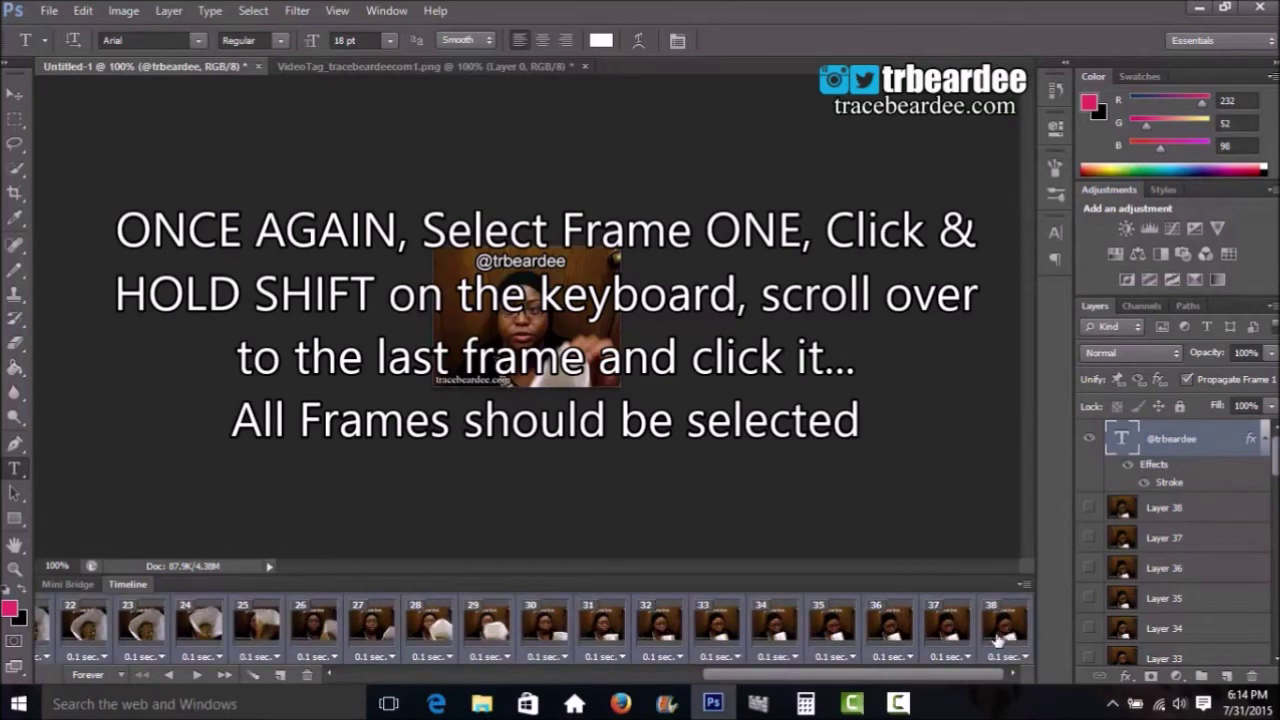
pyautogui.moveTo(940, 678); pyautogui.dragTo(600, 678)
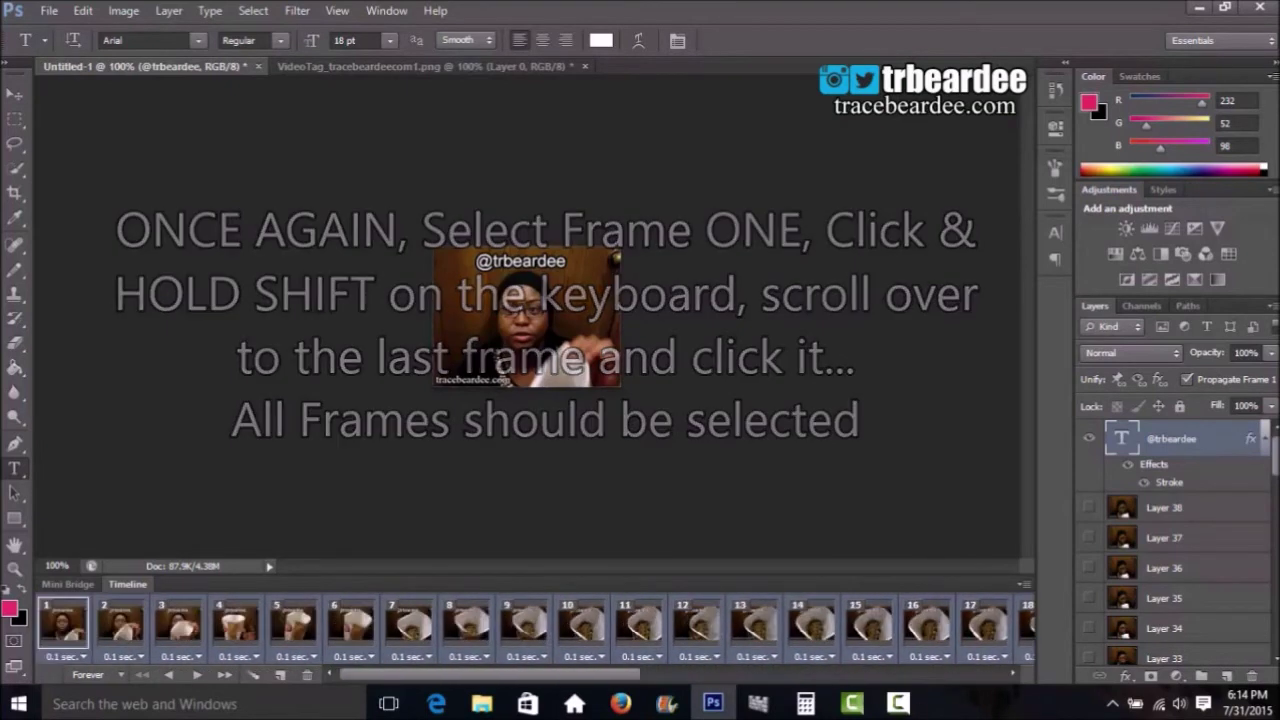
pyautogui.click(80, 12)
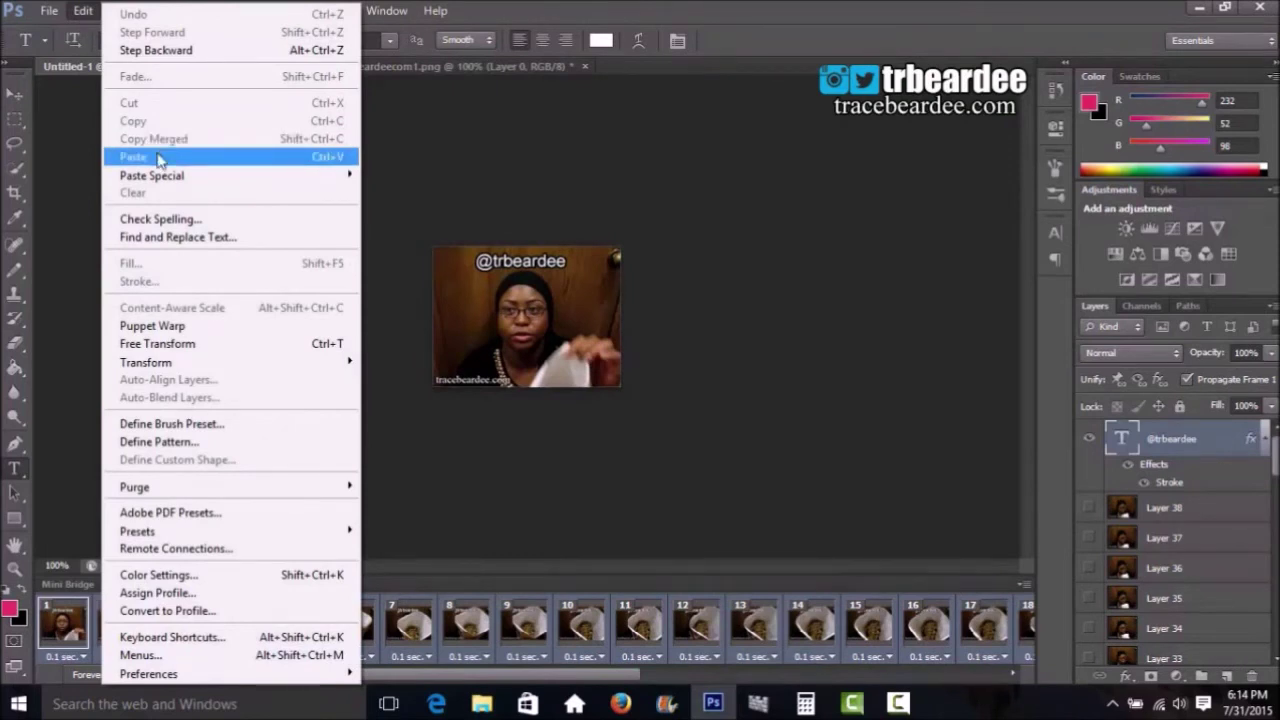
pyautogui.click(165, 163)
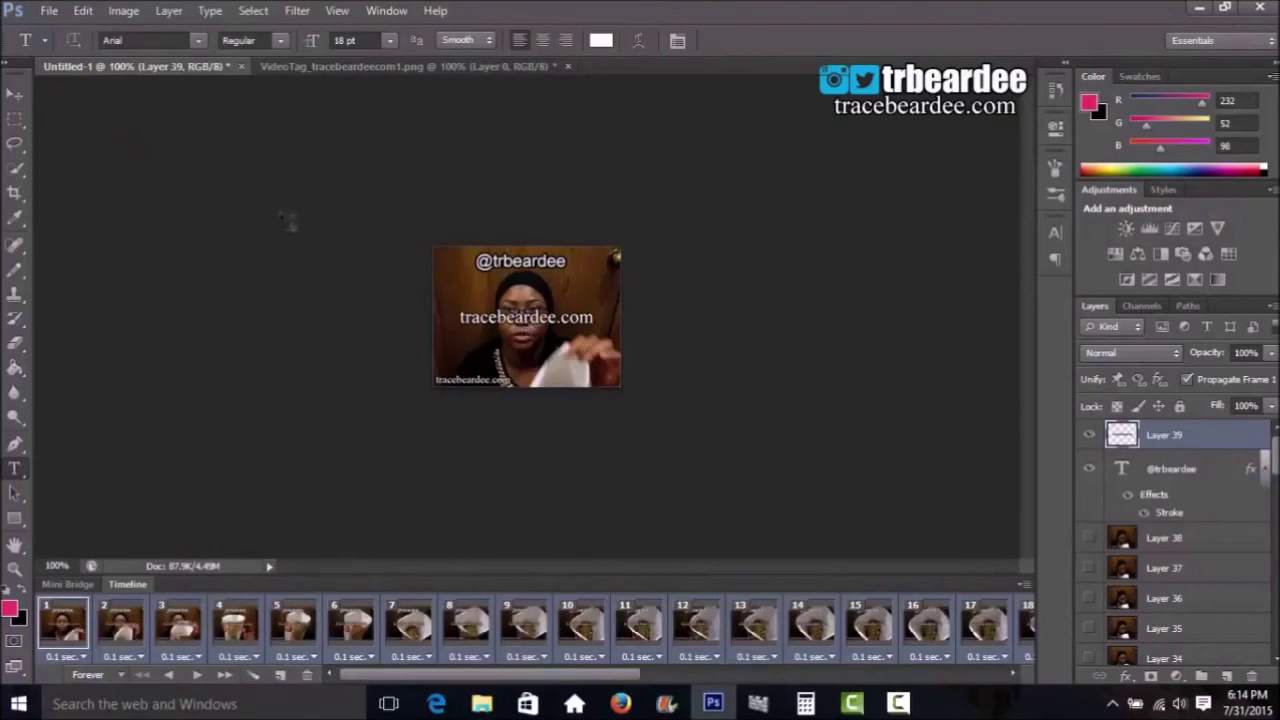
# Move the pasted website watermark down about 1.5 cm to the lower part of the image and play the animation to check it.
pyautogui.click(13, 97)
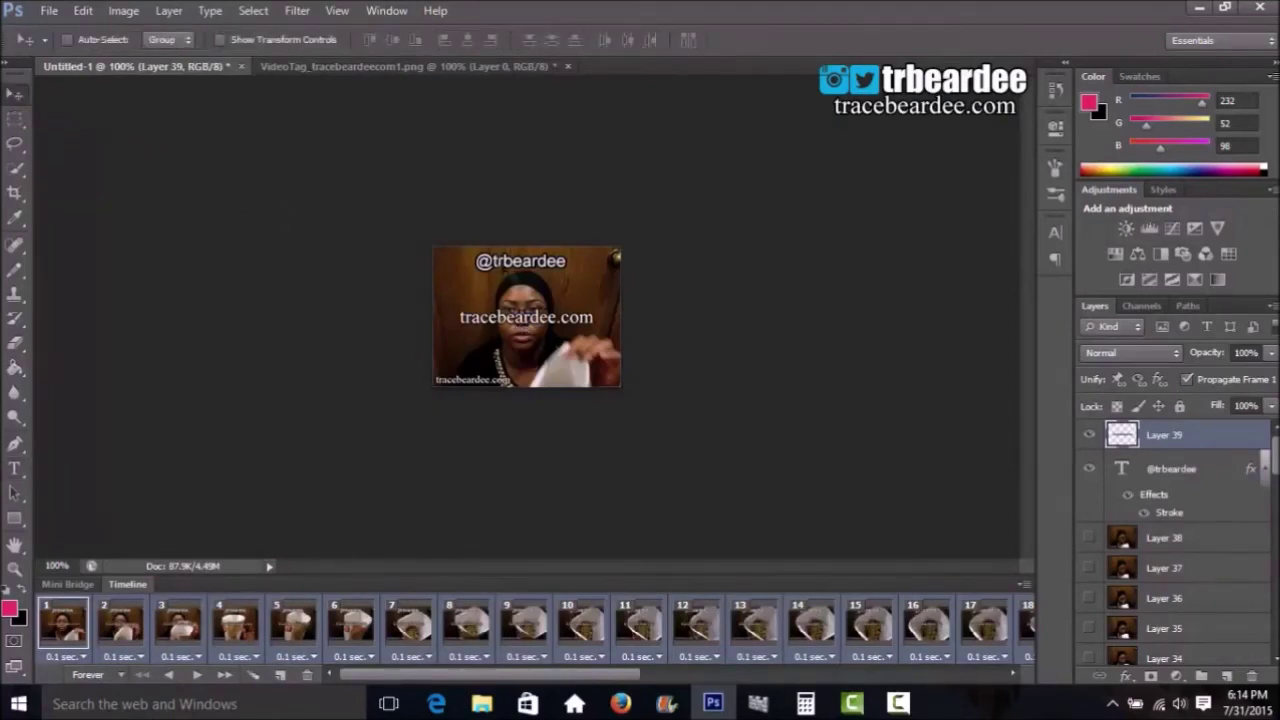
pyautogui.moveTo(543, 317); pyautogui.dragTo(545, 357)
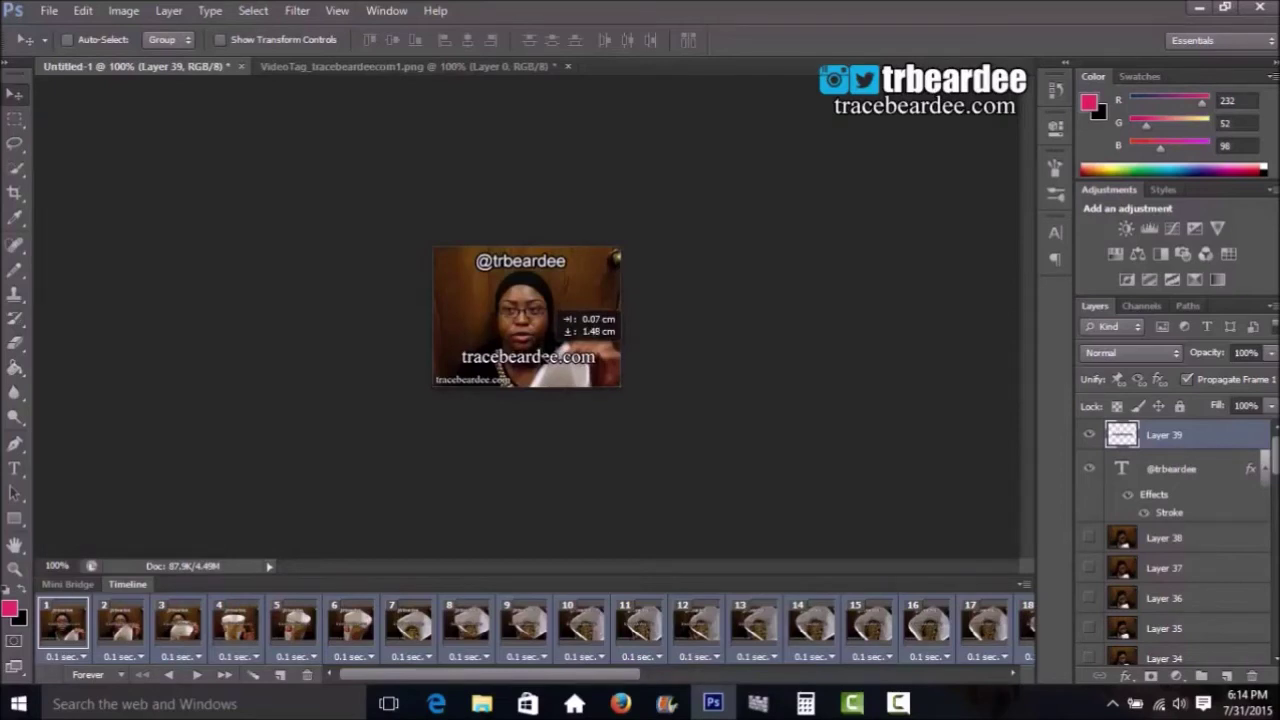
pyautogui.moveTo(545, 357); pyautogui.dragTo(547, 360)
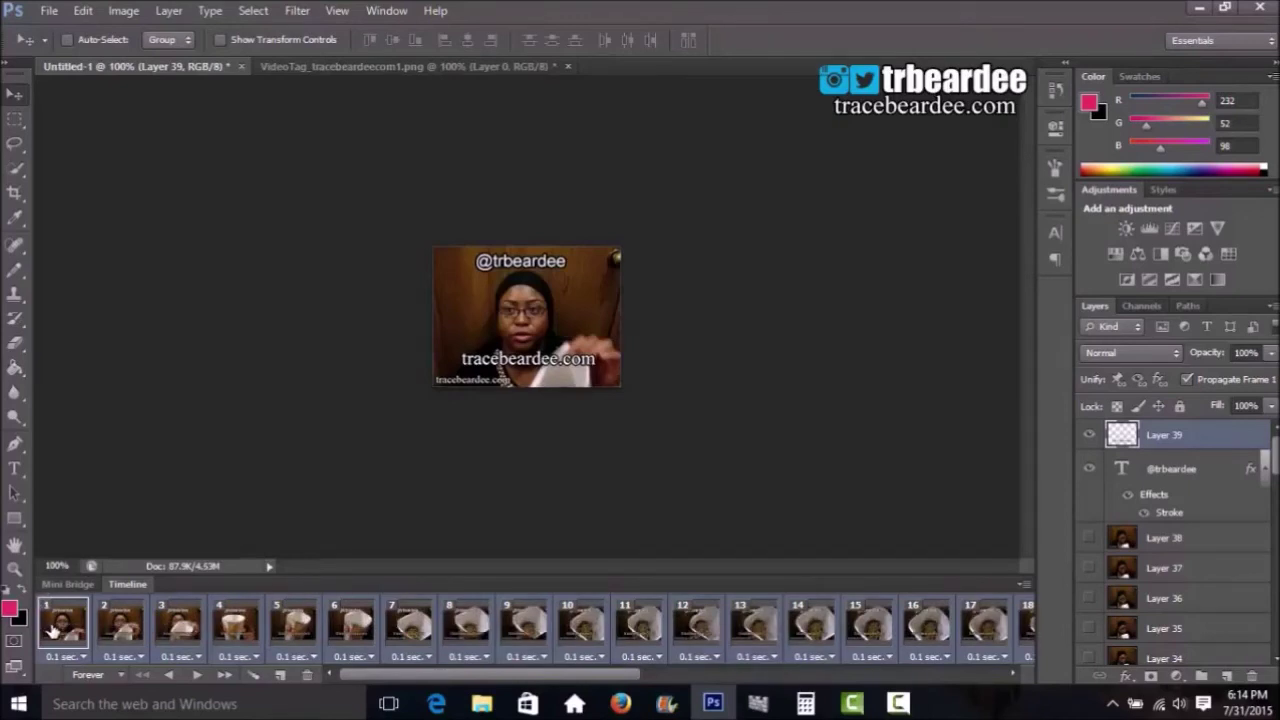
pyautogui.click(199, 677)
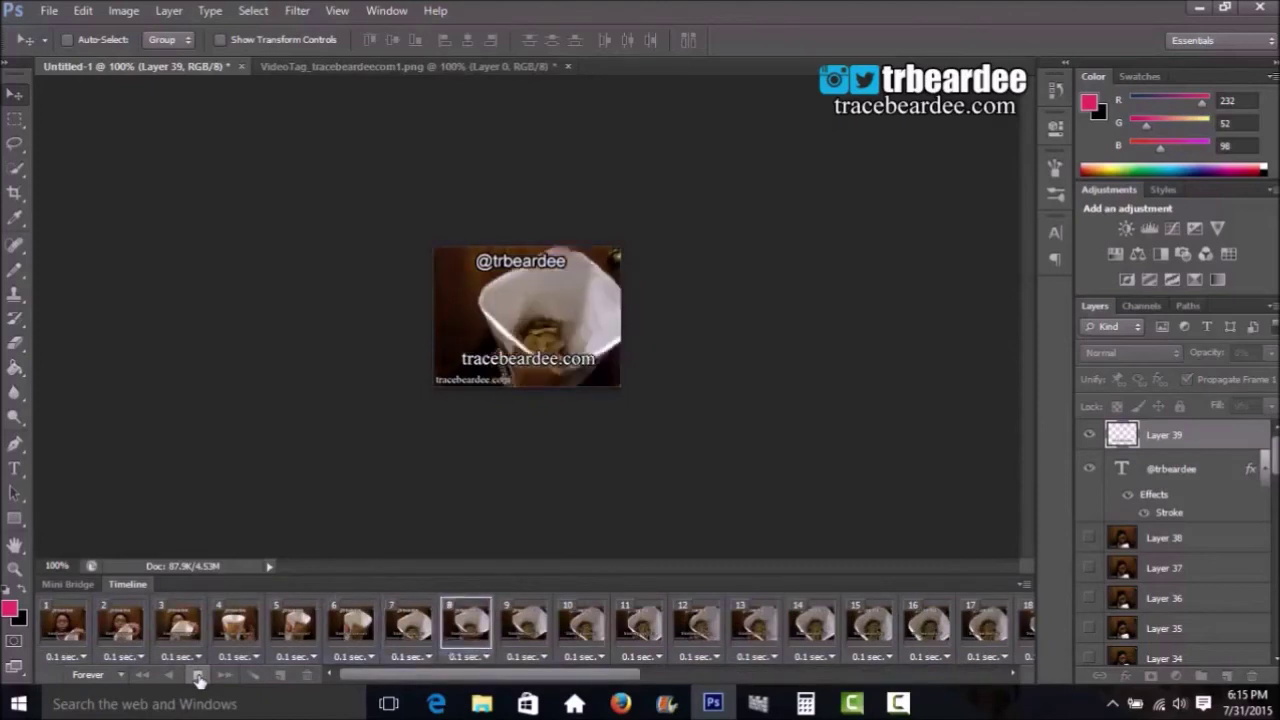
pyautogui.click(198, 677)
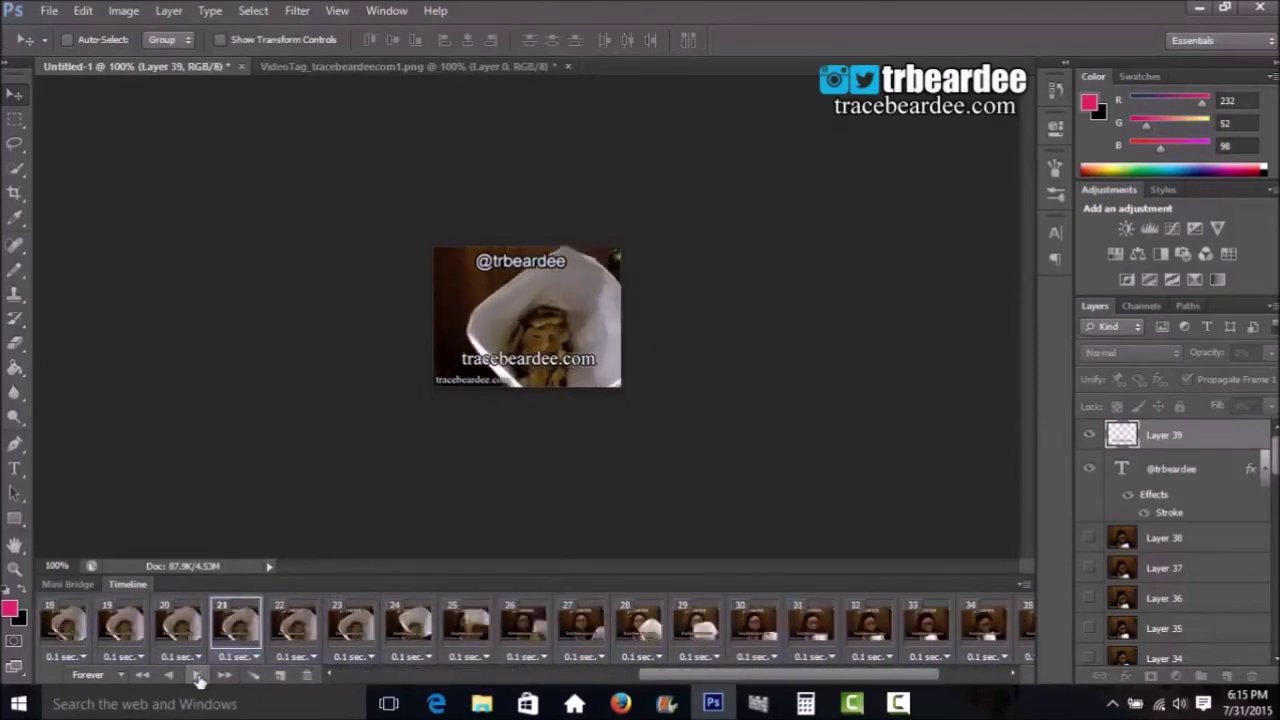
# Export the animation for web as a 256-color GIF looping forever, preview it, and save it as whatever in the giftutorials_TRBEARDEE folder.
pyautogui.click(49, 12)
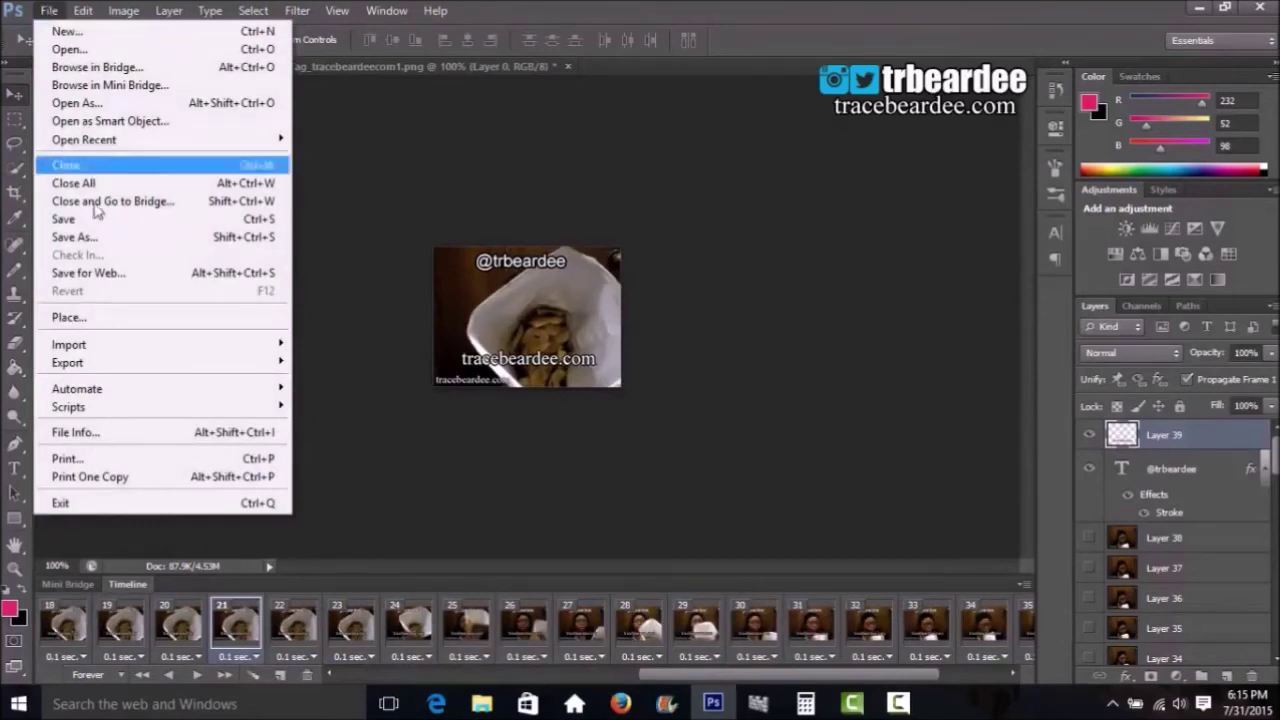
pyautogui.click(97, 273)
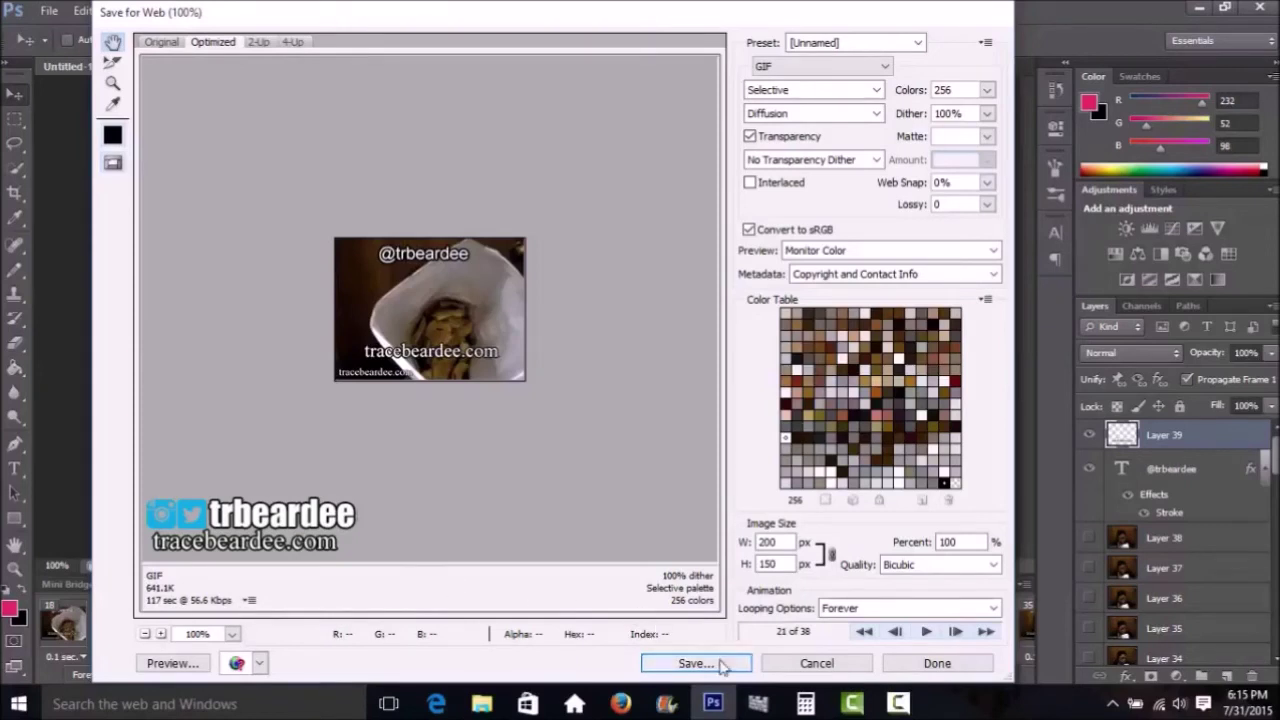
pyautogui.click(926, 631)
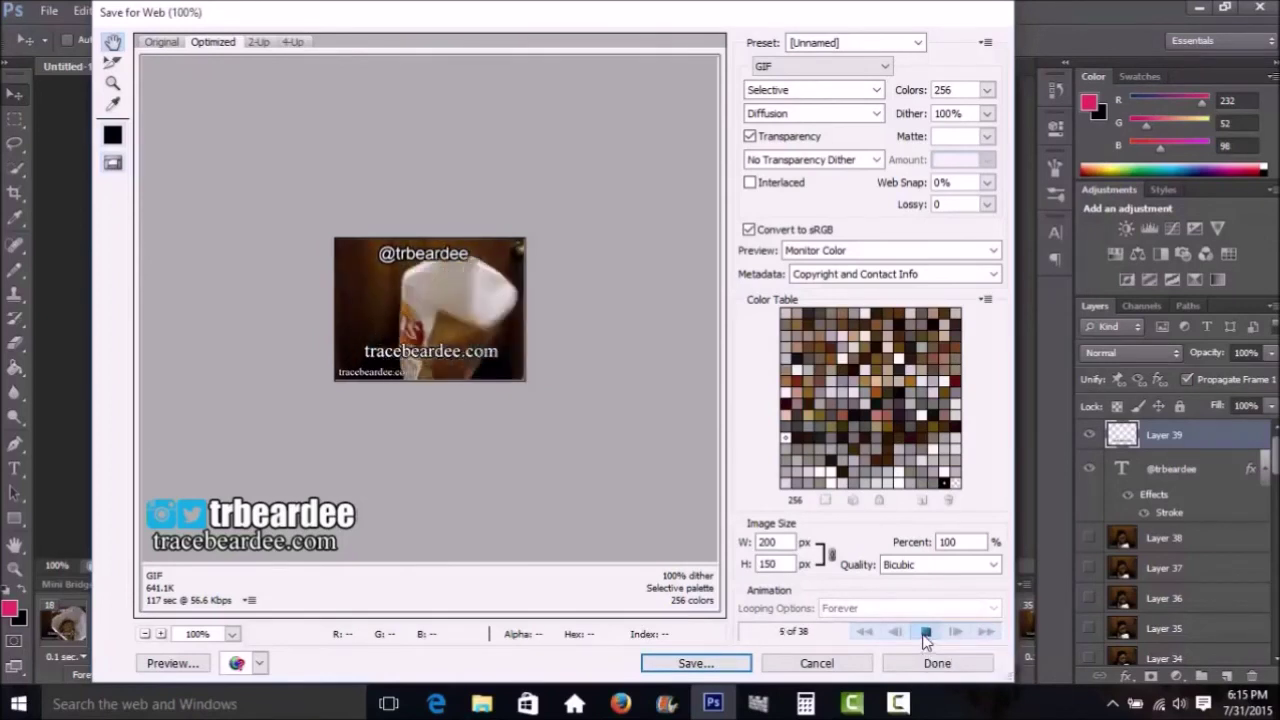
pyautogui.click(924, 633)
pyautogui.click(674, 668)
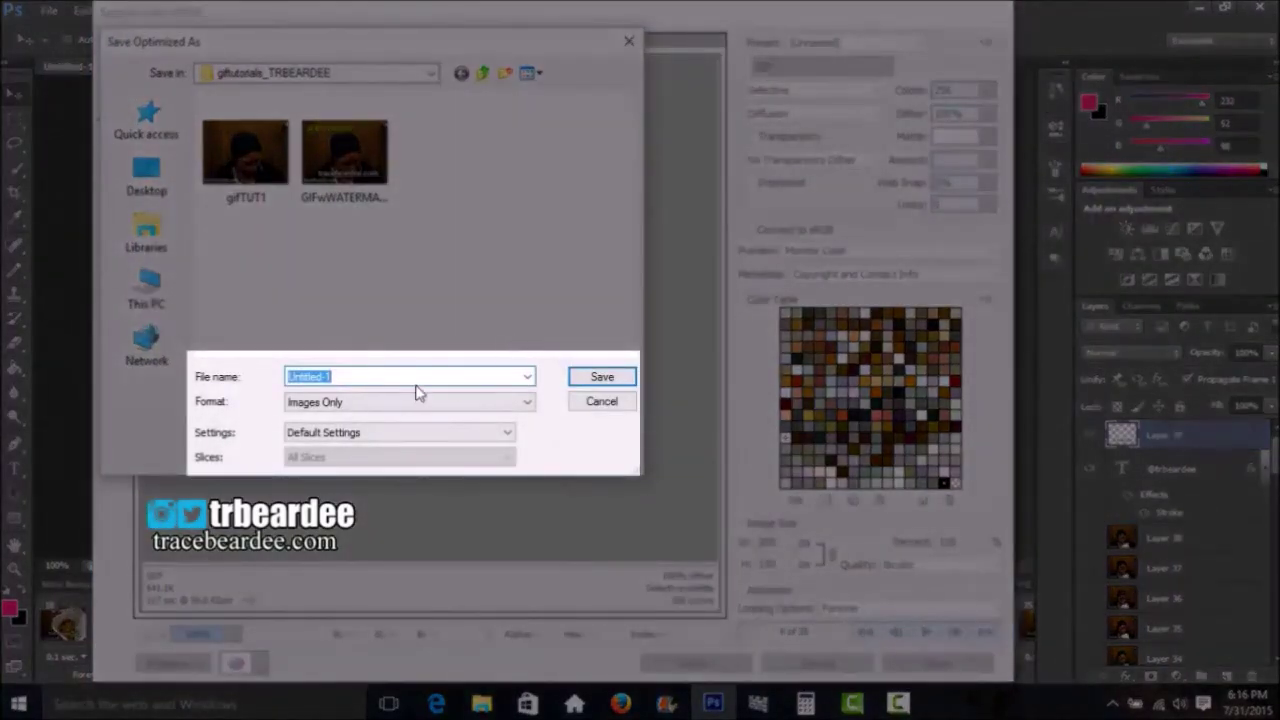
pyautogui.write('whatever')
pyautogui.click(585, 378)
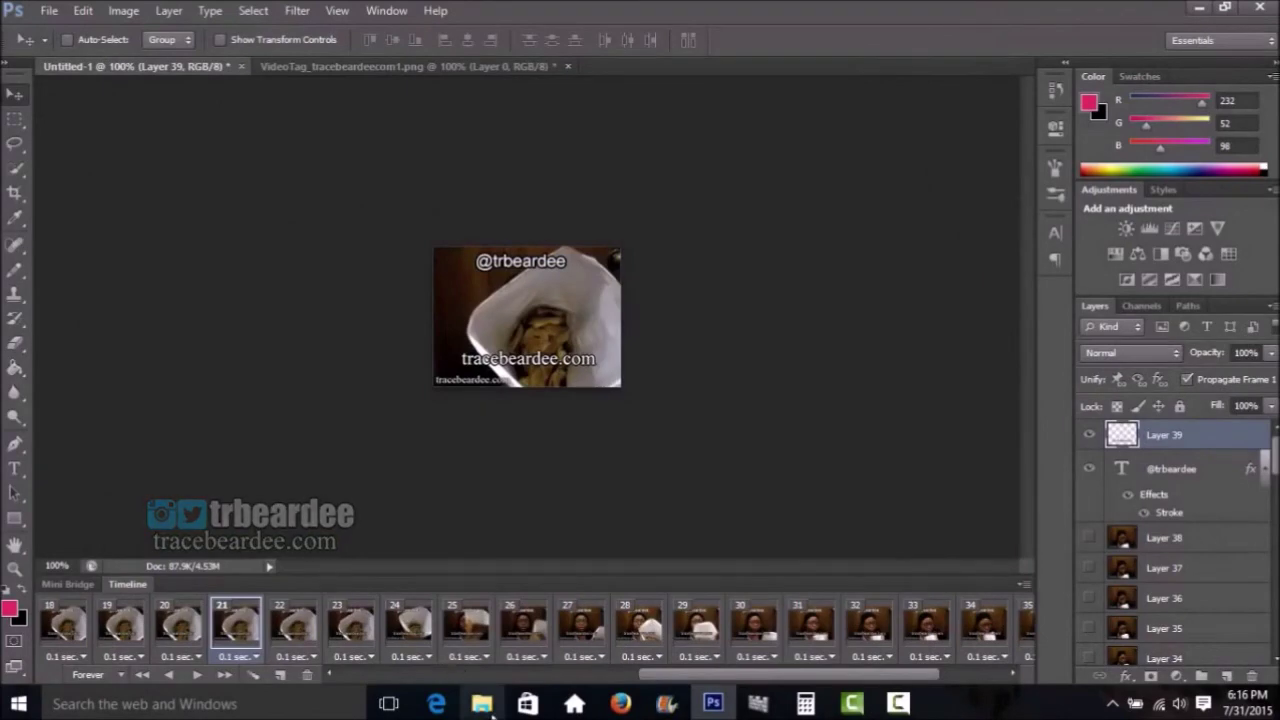
# Switch to File Explorer and open the exported GIF named whatever to view it.
pyautogui.click(482, 704)
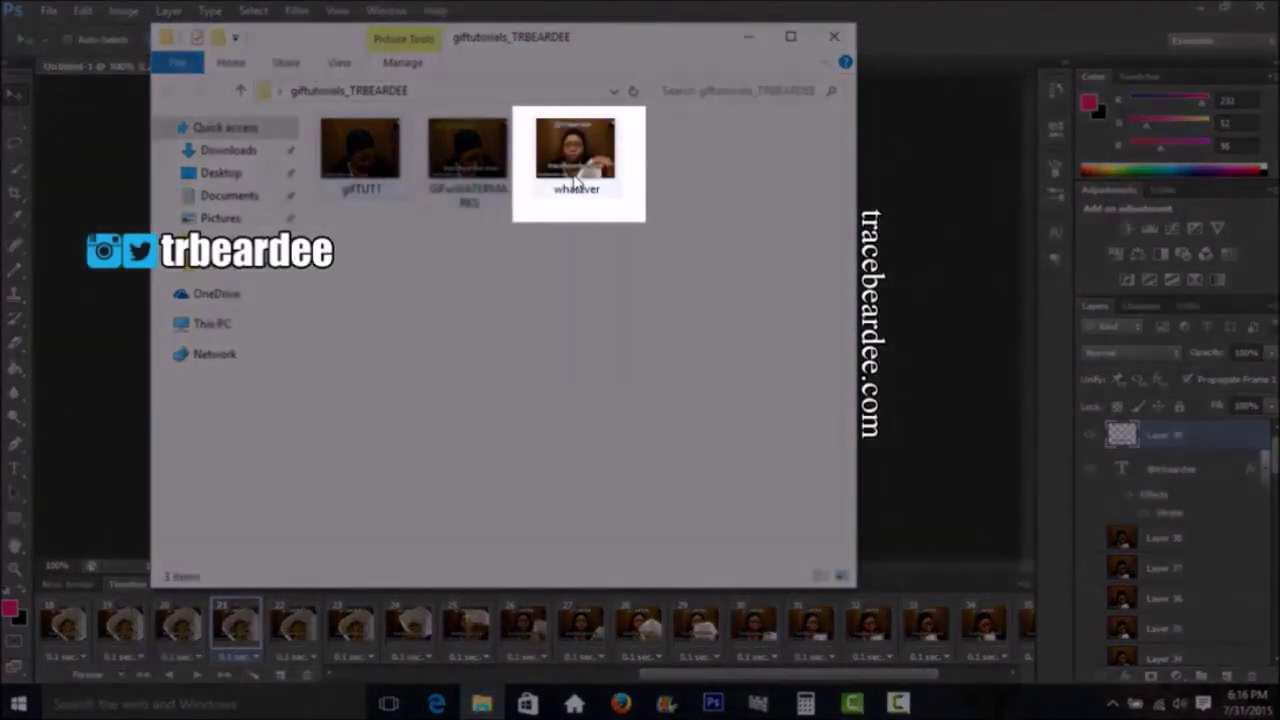
pyautogui.click(576, 183)
pyautogui.doubleClick(576, 183)
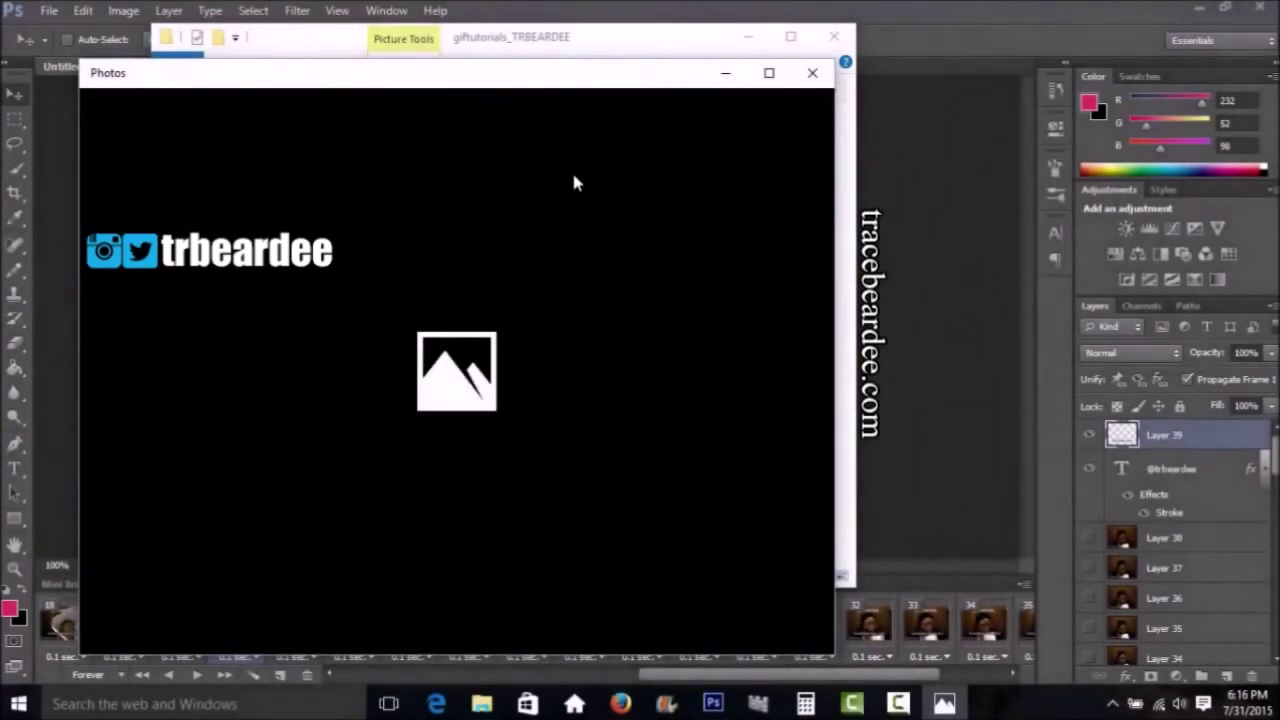